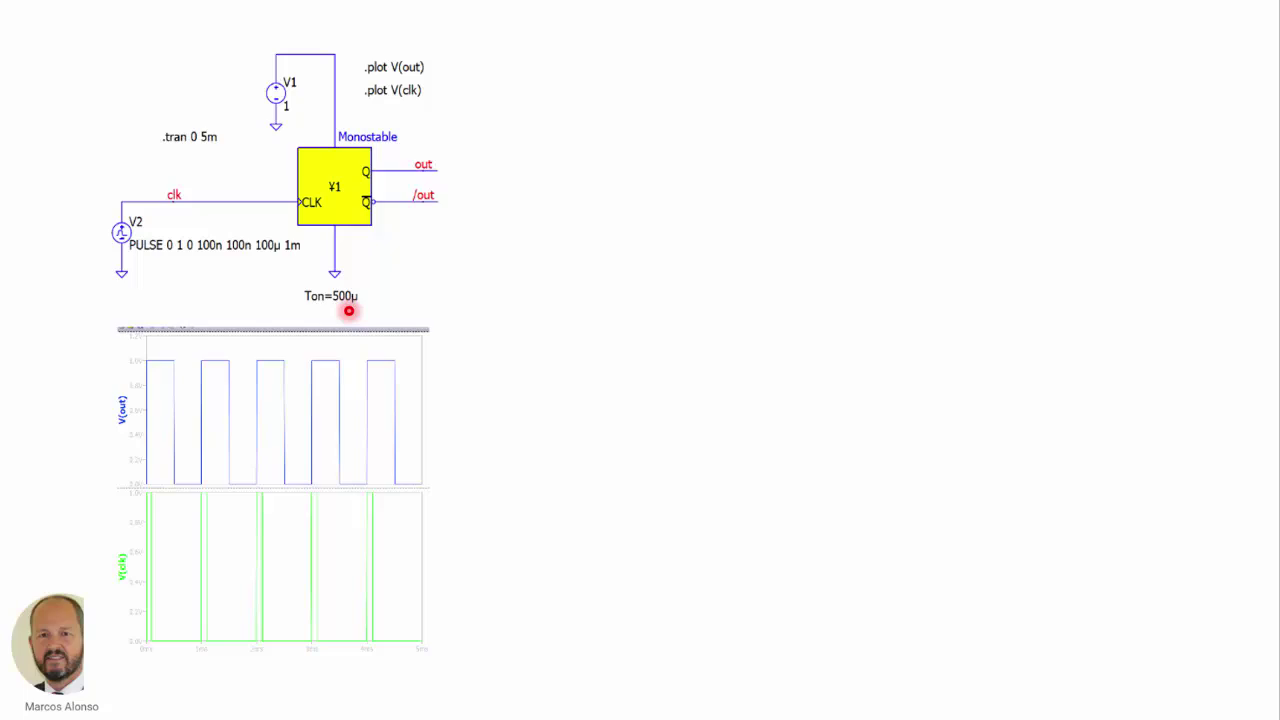
- Advance the slide animation to reveal the voltage-controlled QSPICE one-shot example
{"action": "key", "text": "Right"}
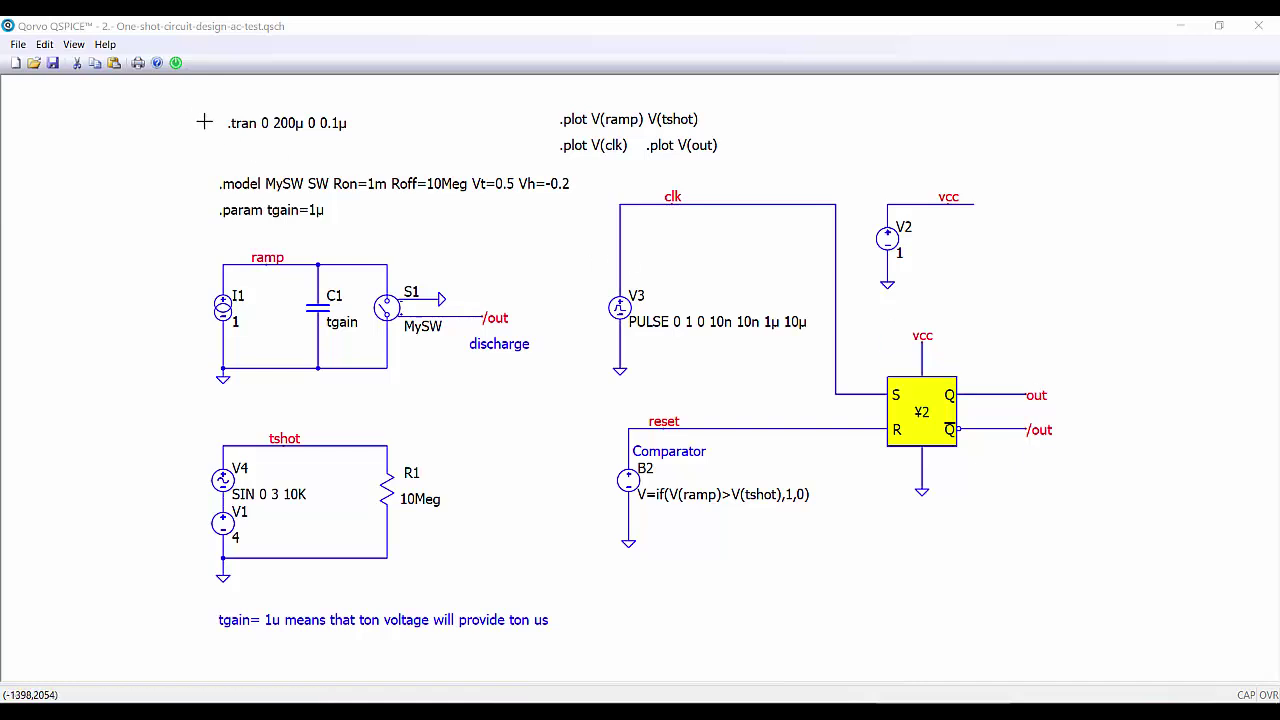
- Run the ac-test simulation and bring the schematic window back to the front
{"action": "left_click", "coordinate": [174, 64]}
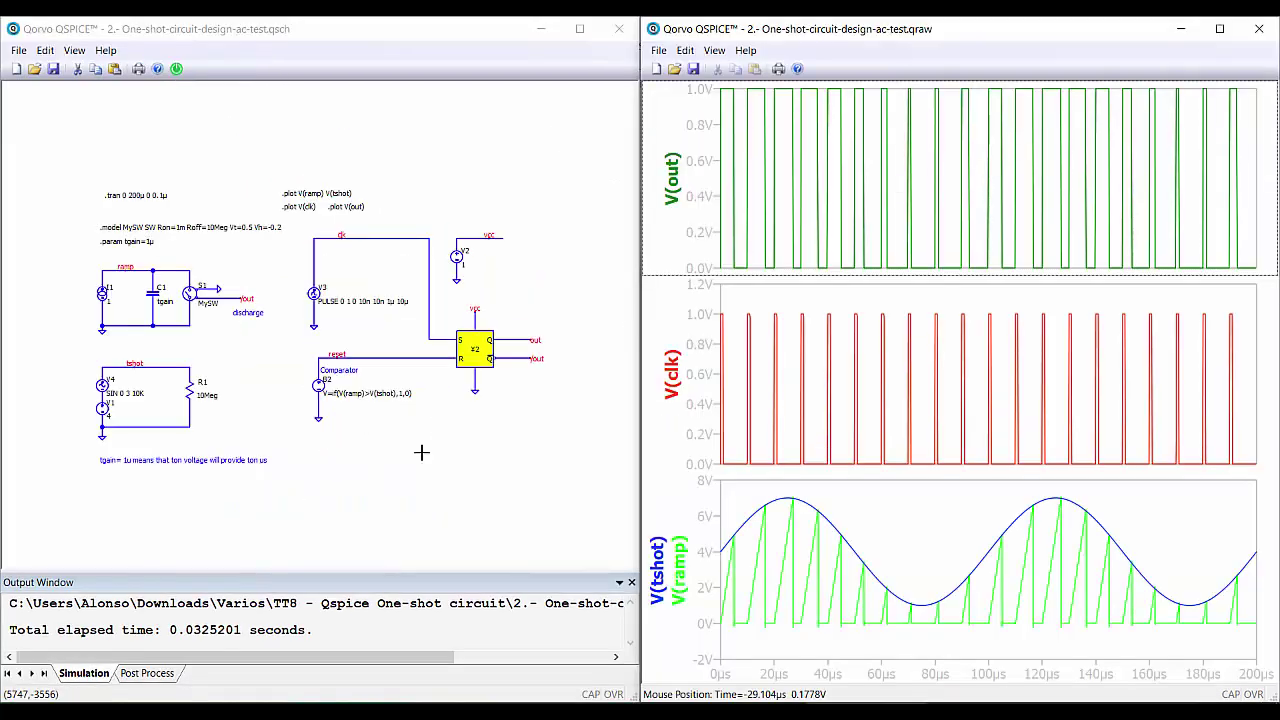
{"action": "left_click", "coordinate": [421, 452]}
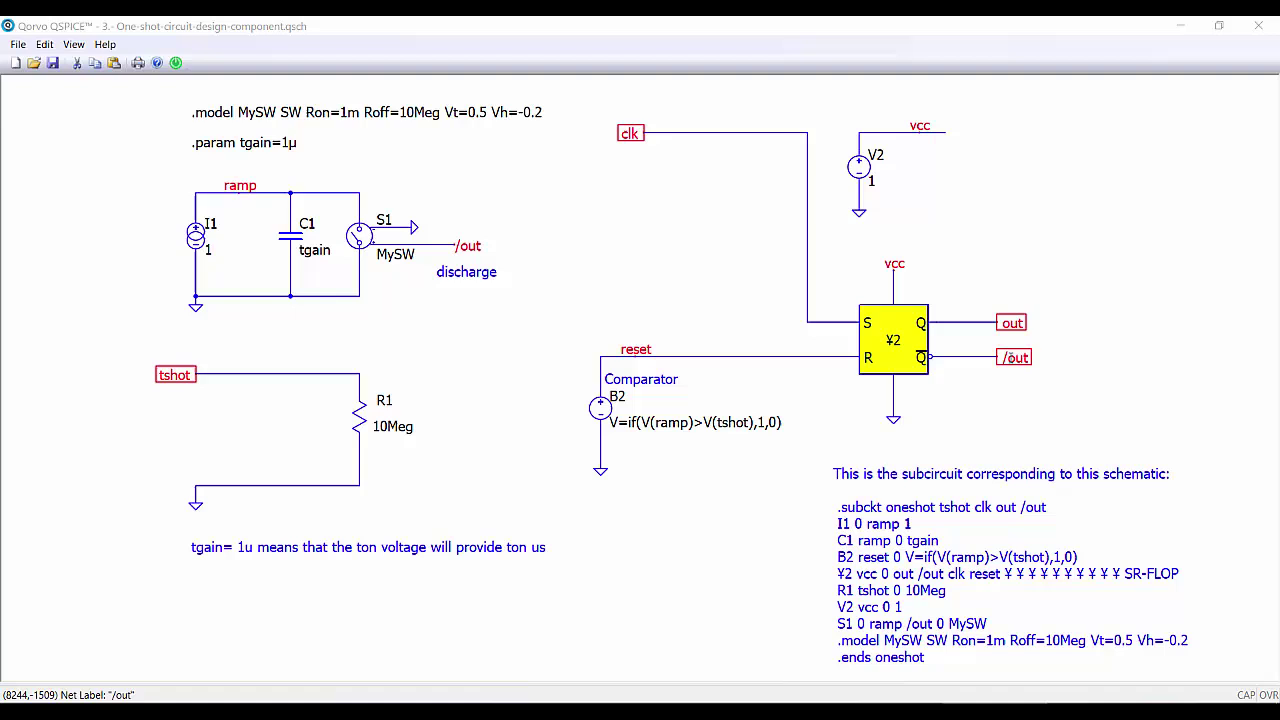
- Toggle the /out label's 'This is a Port' setting off and back on
{"action": "right_click", "coordinate": [1003, 356]}
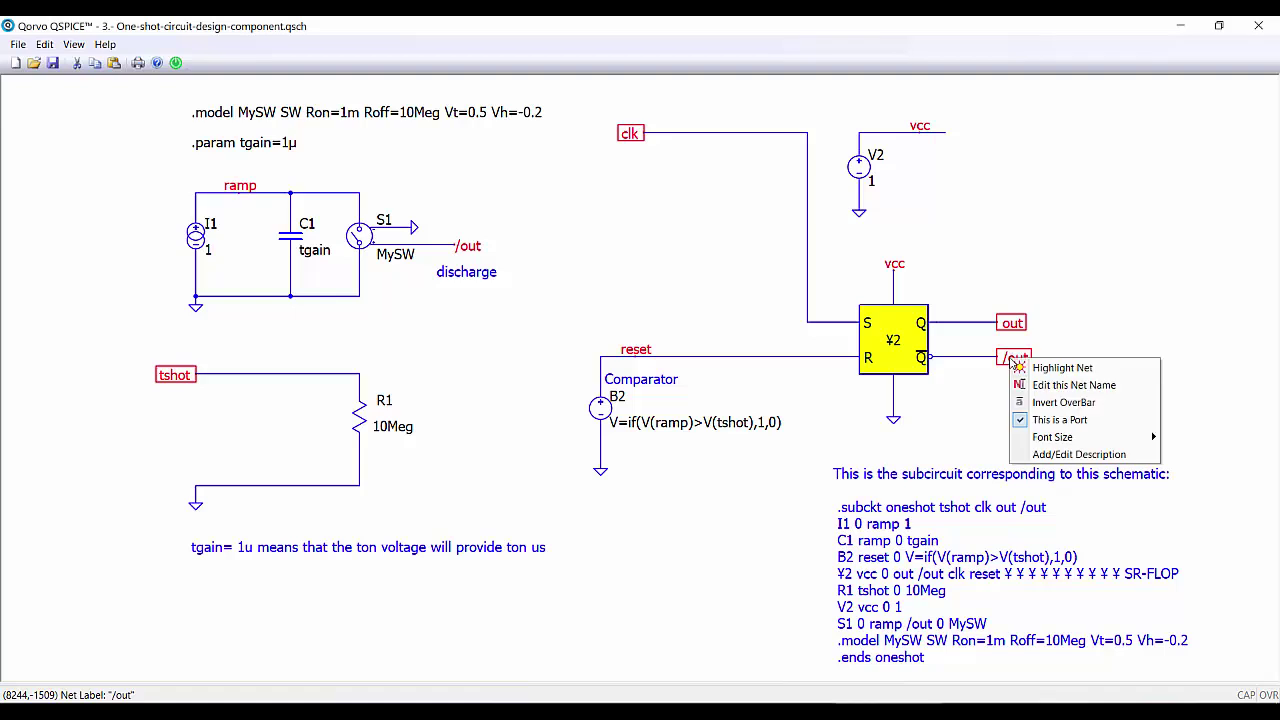
{"action": "left_click", "coordinate": [1022, 420]}
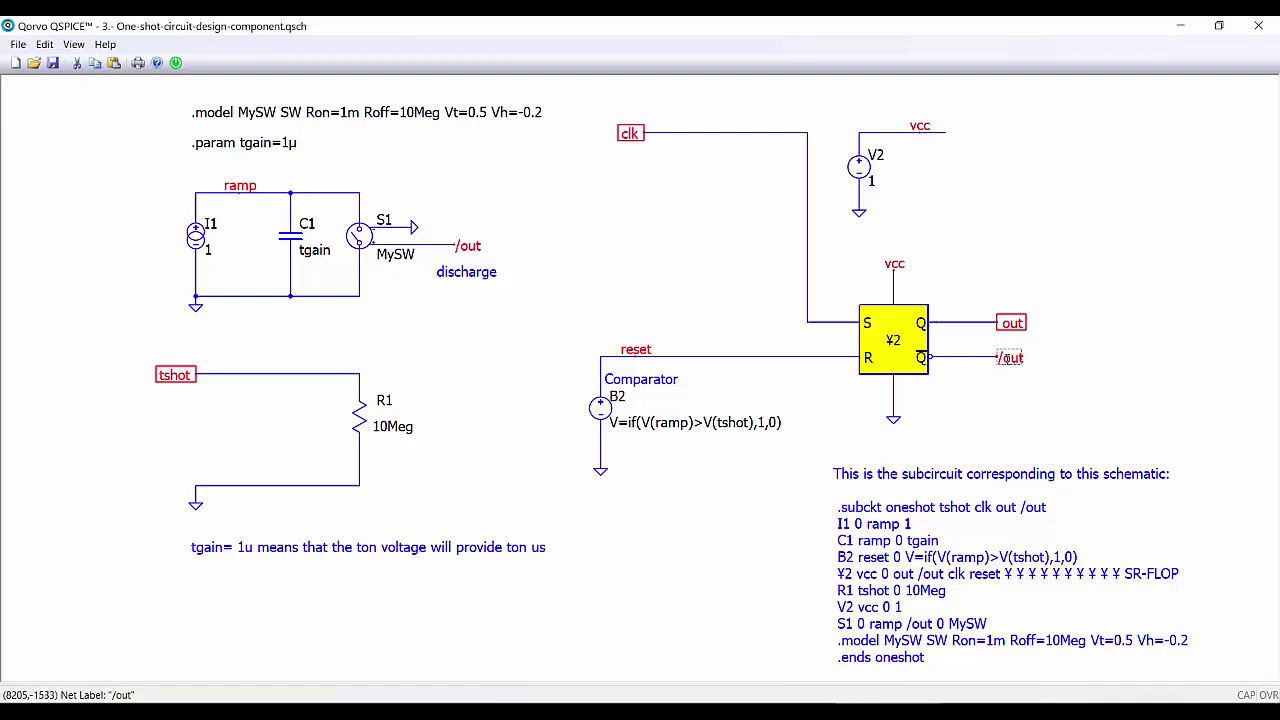
{"action": "right_click", "coordinate": [1008, 358]}
{"action": "left_click", "coordinate": [1036, 423]}
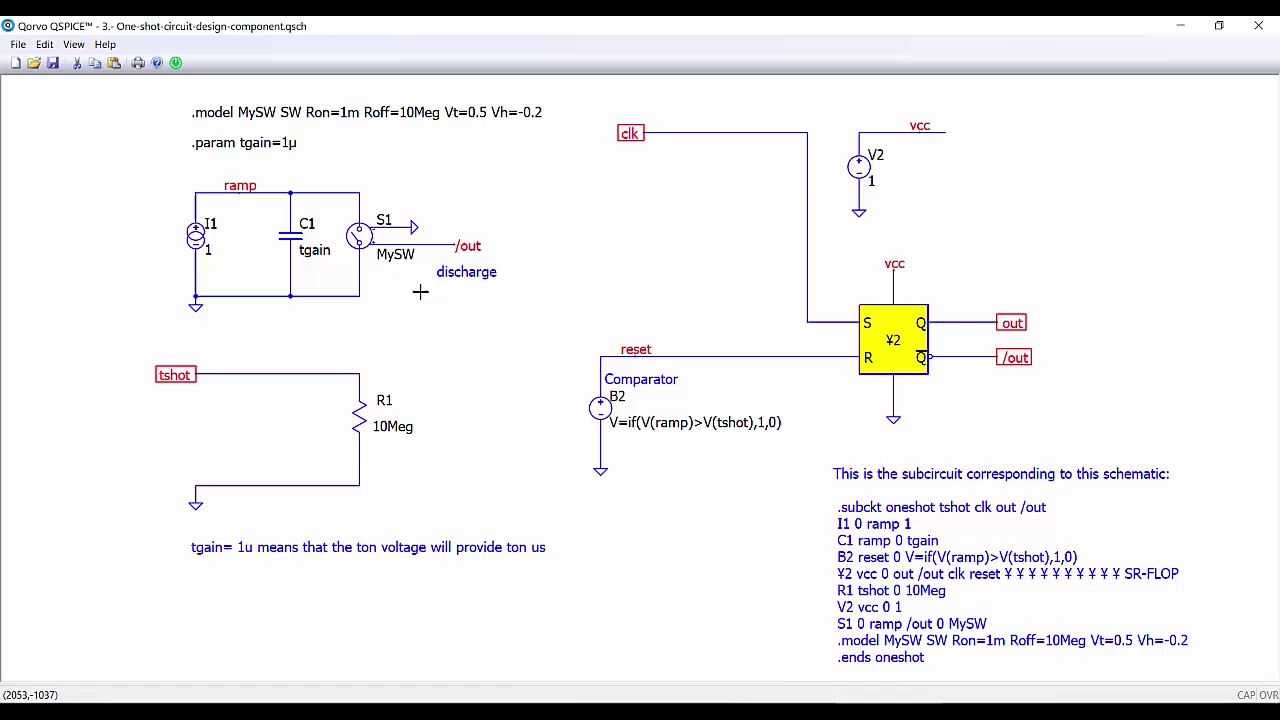
- Copy the component lines from I1 to .model in View > Netlist, then minimize that window
{"action": "left_click", "coordinate": [74, 44]}
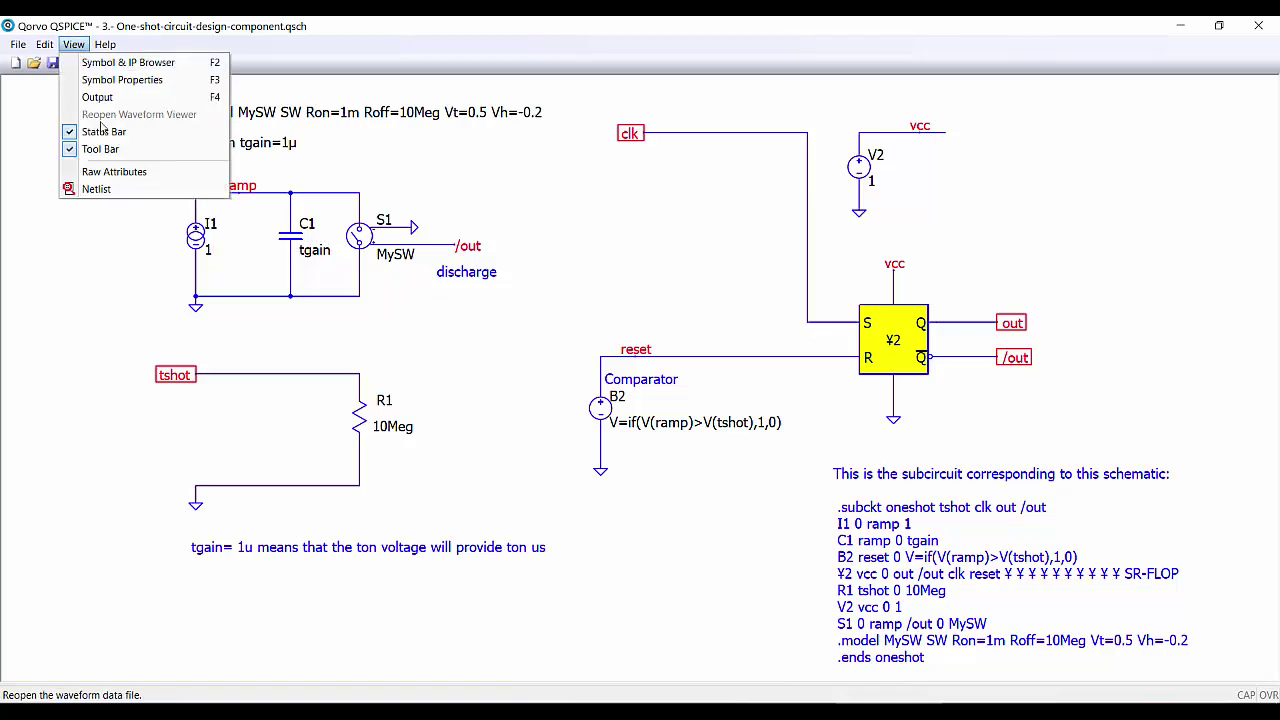
{"action": "left_click", "coordinate": [100, 189]}
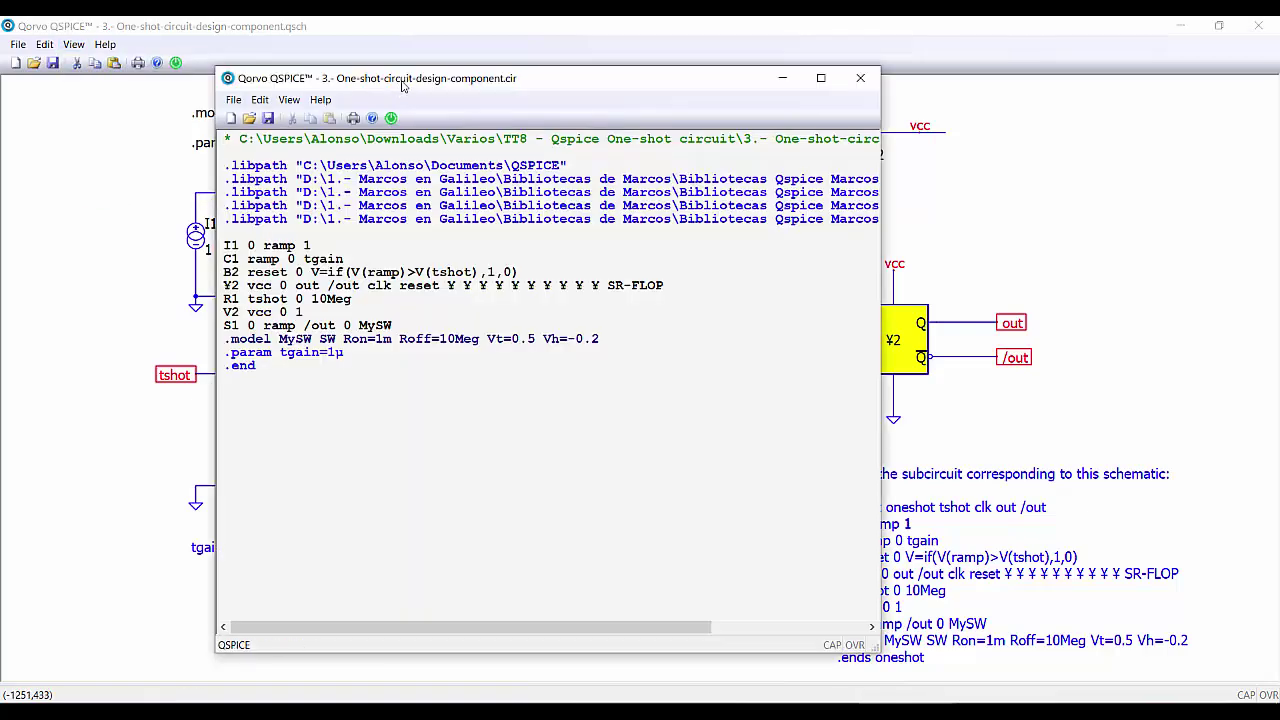
{"action": "left_click_drag", "start_coordinate": [403, 87], "coordinate": [466, 97]}
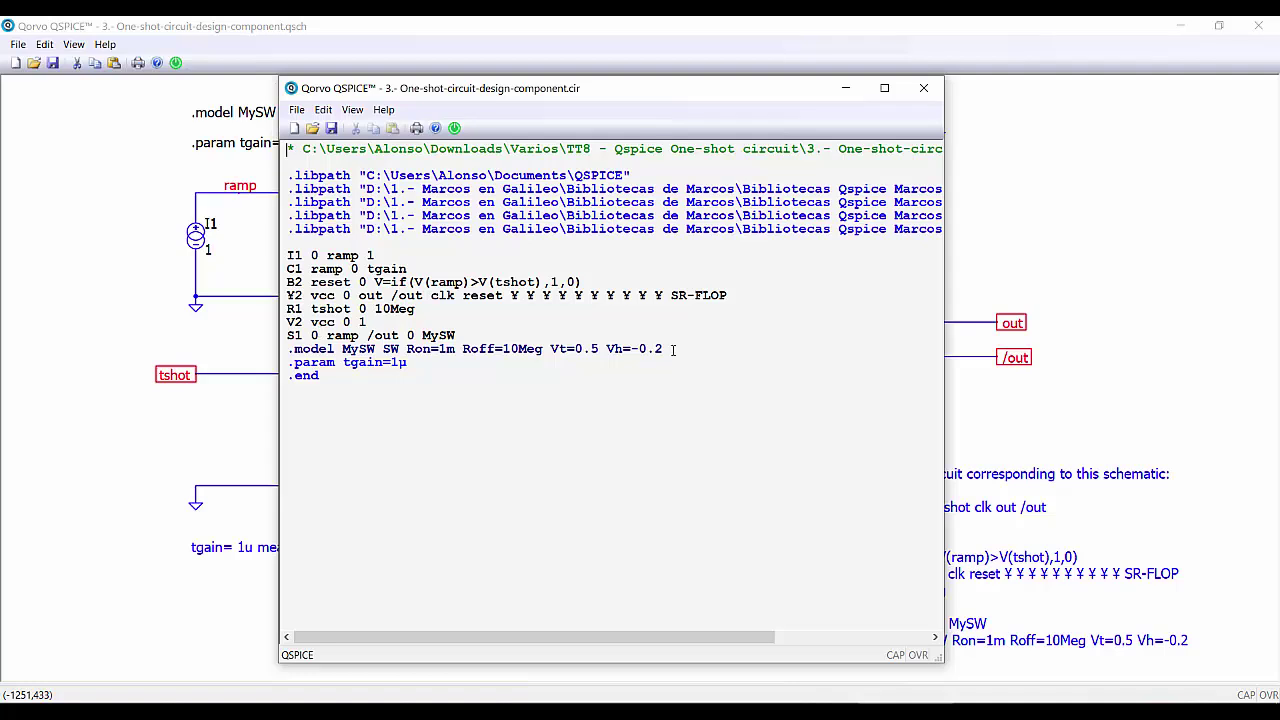
{"action": "left_click_drag", "start_coordinate": [675, 349], "coordinate": [286, 255]}
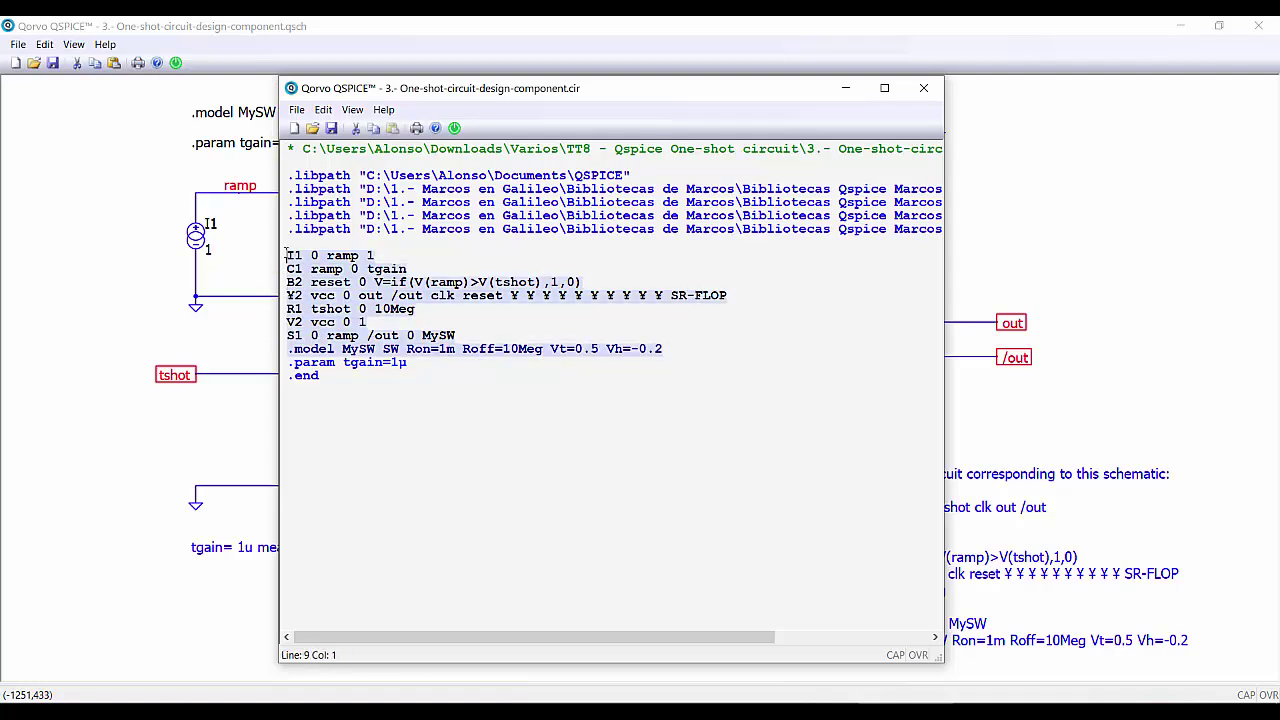
{"action": "right_click", "coordinate": [286, 255]}
{"action": "left_click", "coordinate": [339, 291]}
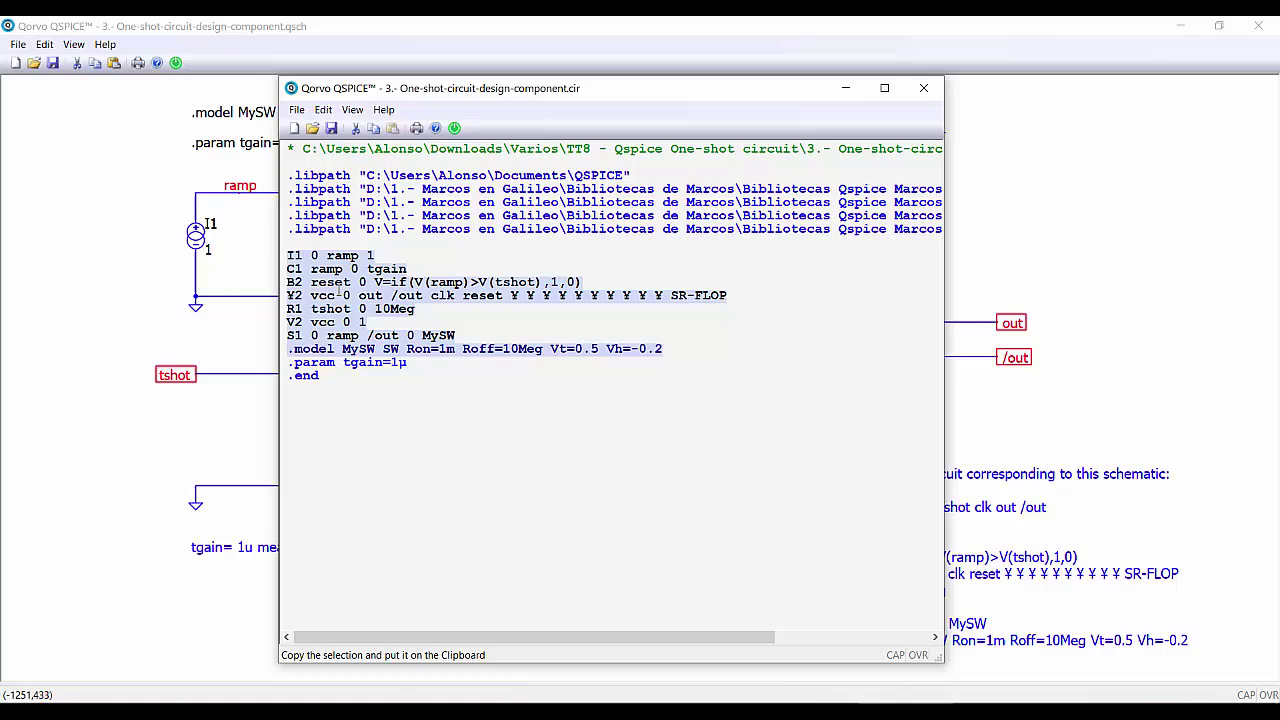
{"action": "left_click", "coordinate": [845, 88]}
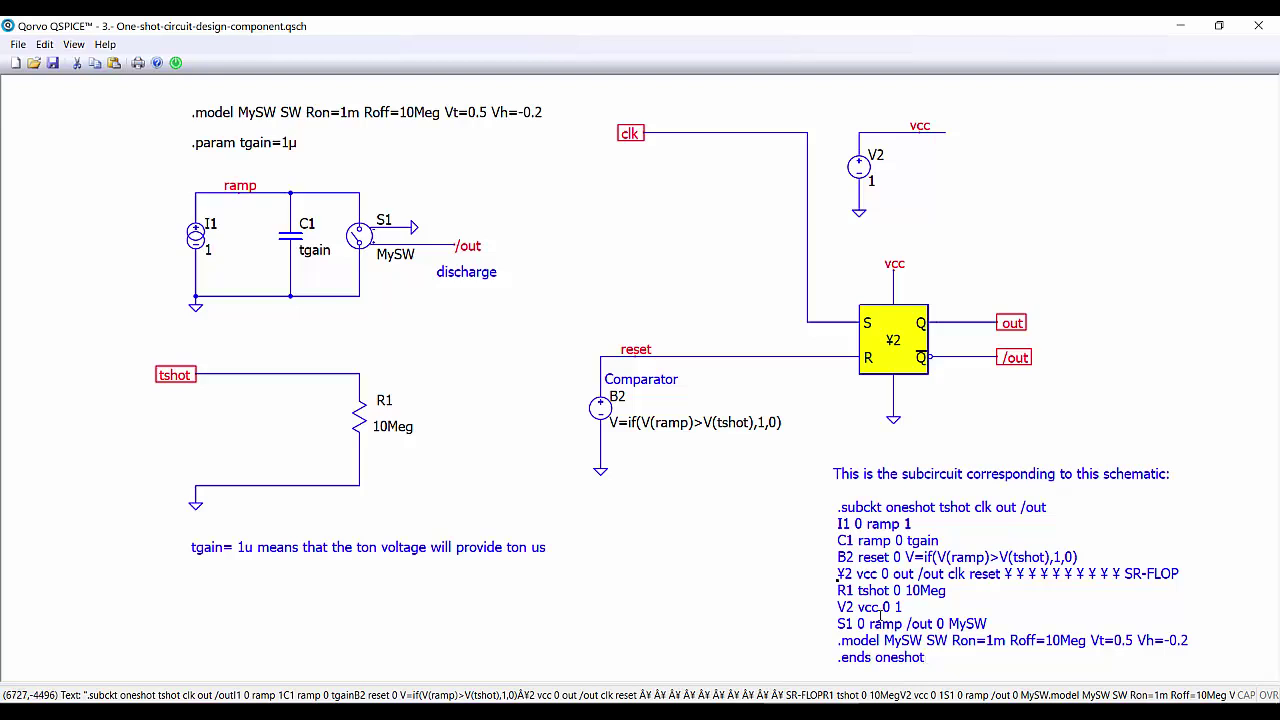
- Copy the .subckt oneshot text block from the schematic and clear the selection
{"action": "left_click", "coordinate": [880, 612]}
{"action": "left_click_drag", "start_coordinate": [926, 657], "coordinate": [833, 503]}
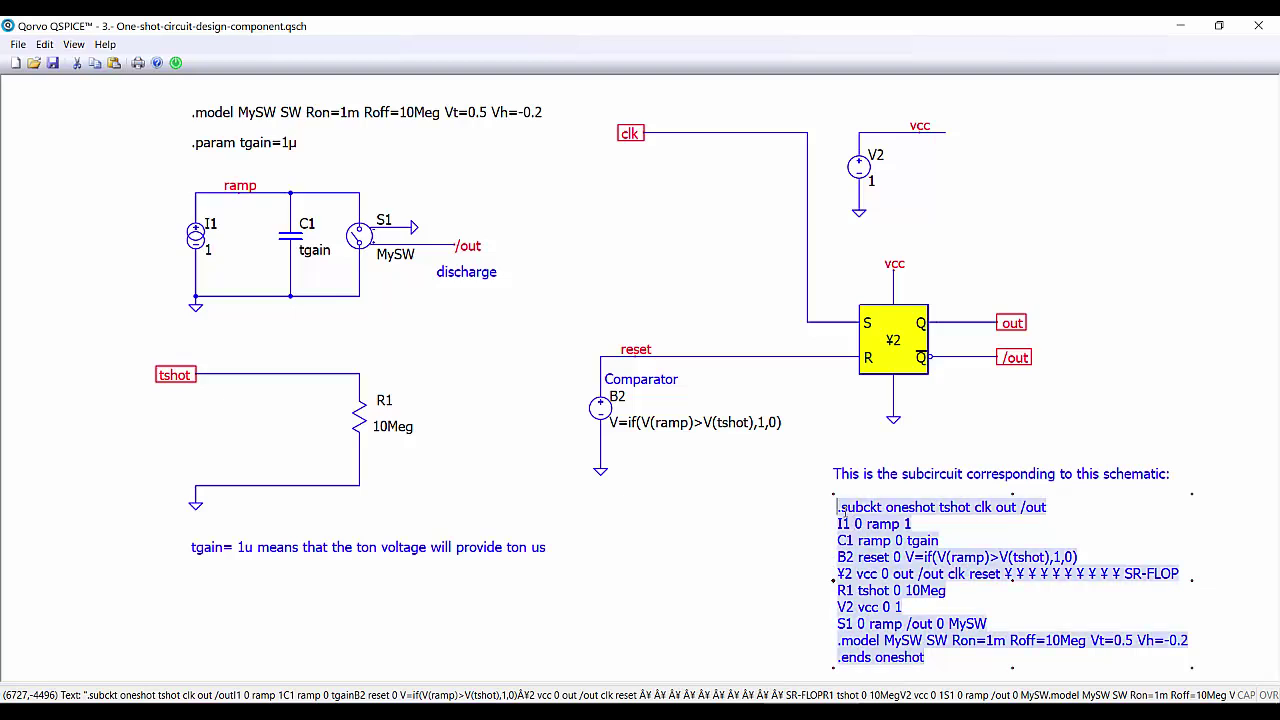
{"action": "right_click", "coordinate": [836, 507]}
{"action": "left_click", "coordinate": [888, 428]}
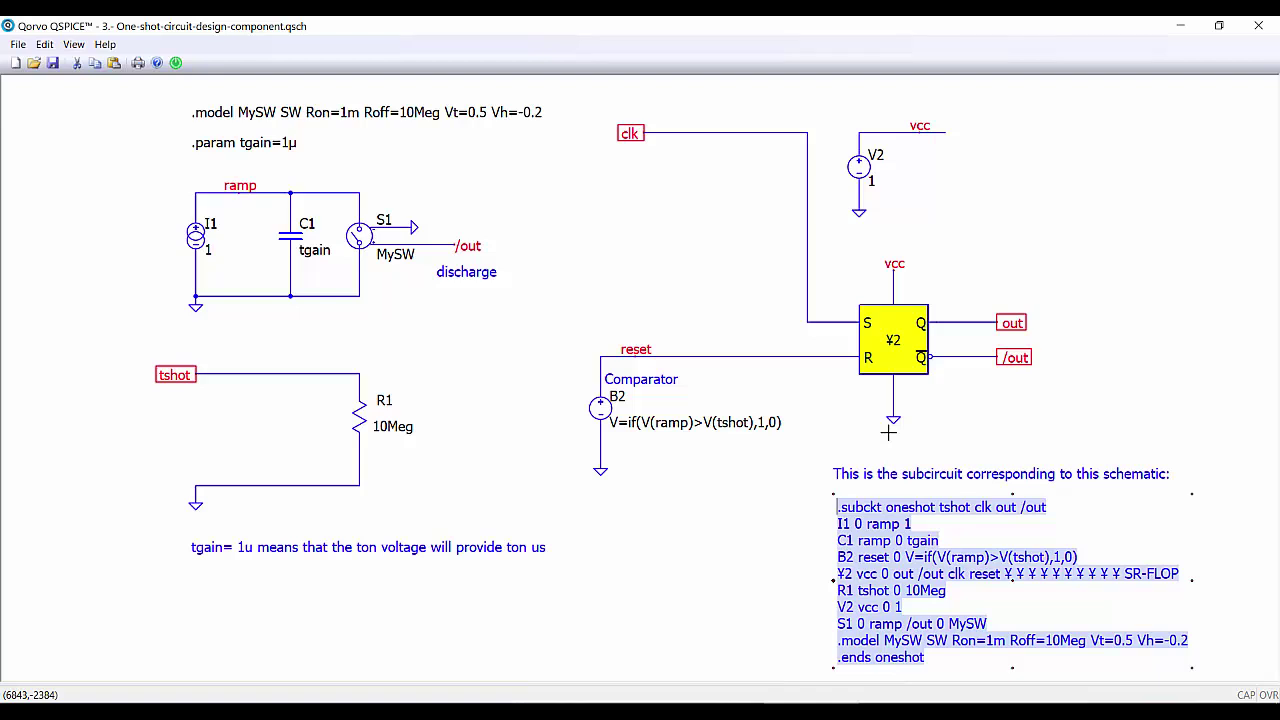
{"action": "scroll", "coordinate": [414, 337], "scroll_direction": "up", "scroll_amount": 1}
{"action": "left_click", "coordinate": [414, 337]}
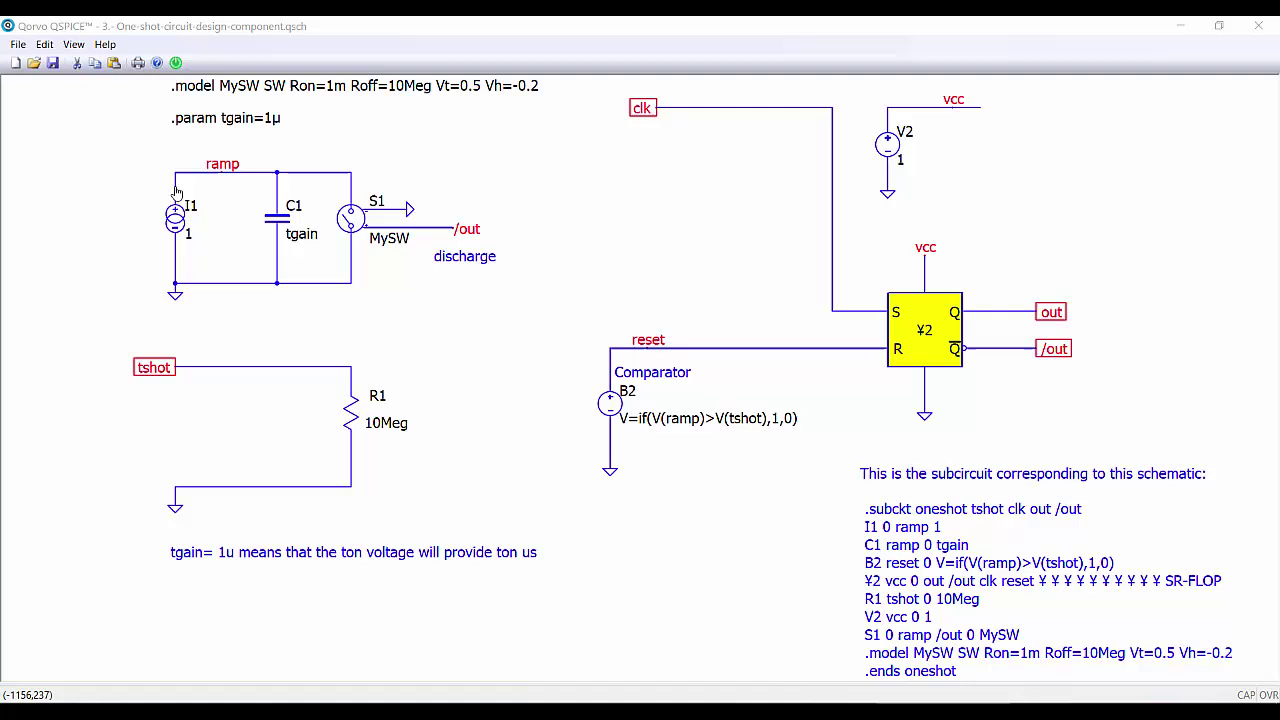
- Create a new blank untitled symbol drawing with File > New Symbol
{"action": "left_click", "coordinate": [18, 44]}
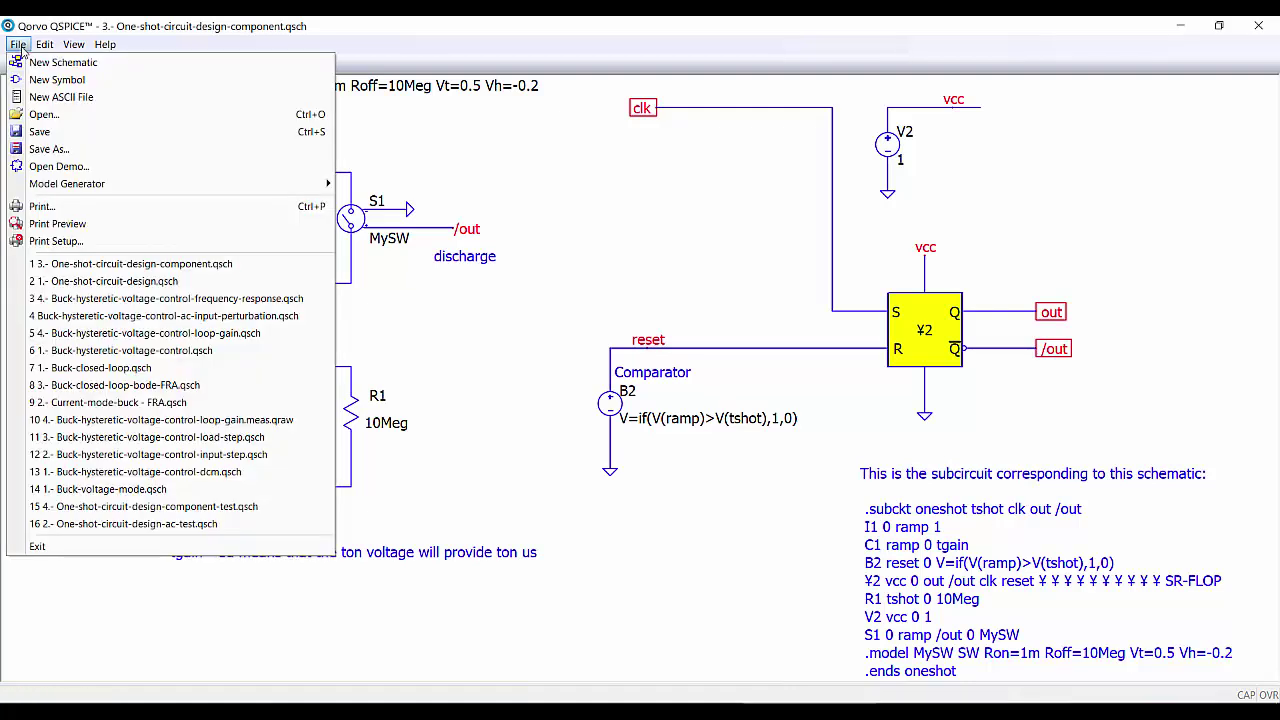
{"action": "left_click", "coordinate": [72, 80]}
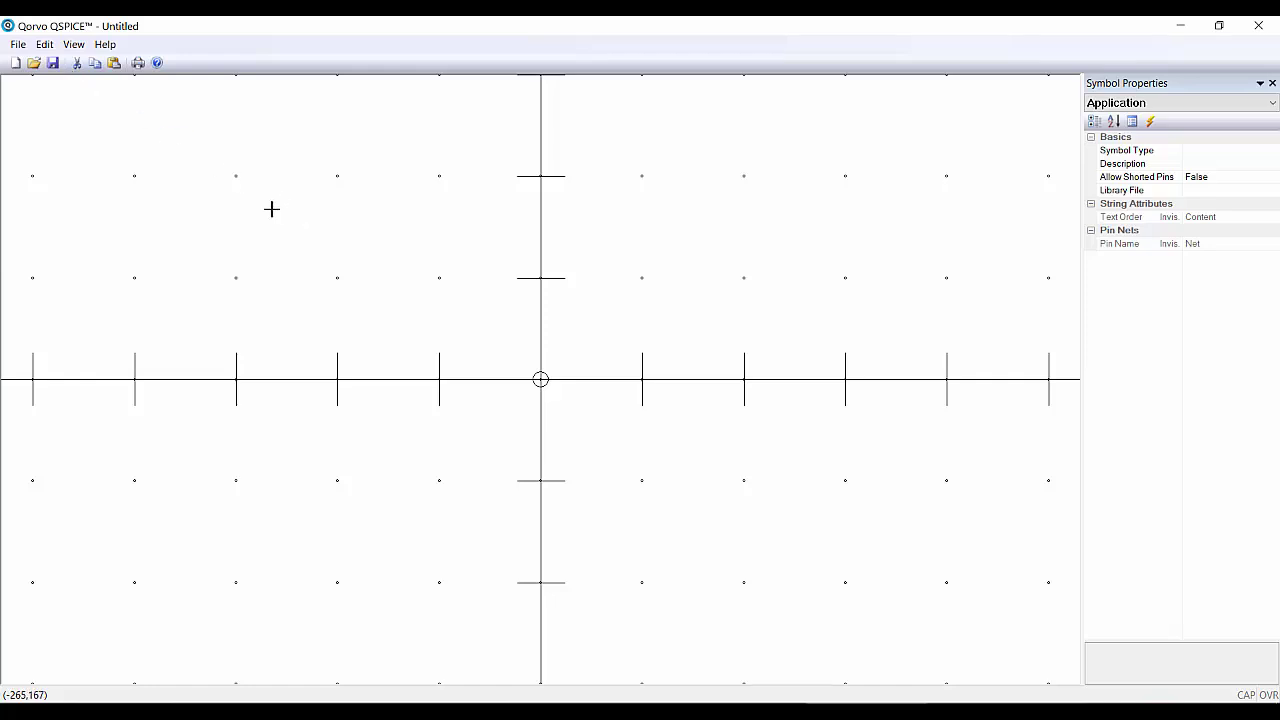
{"action": "left_click", "coordinate": [44, 45]}
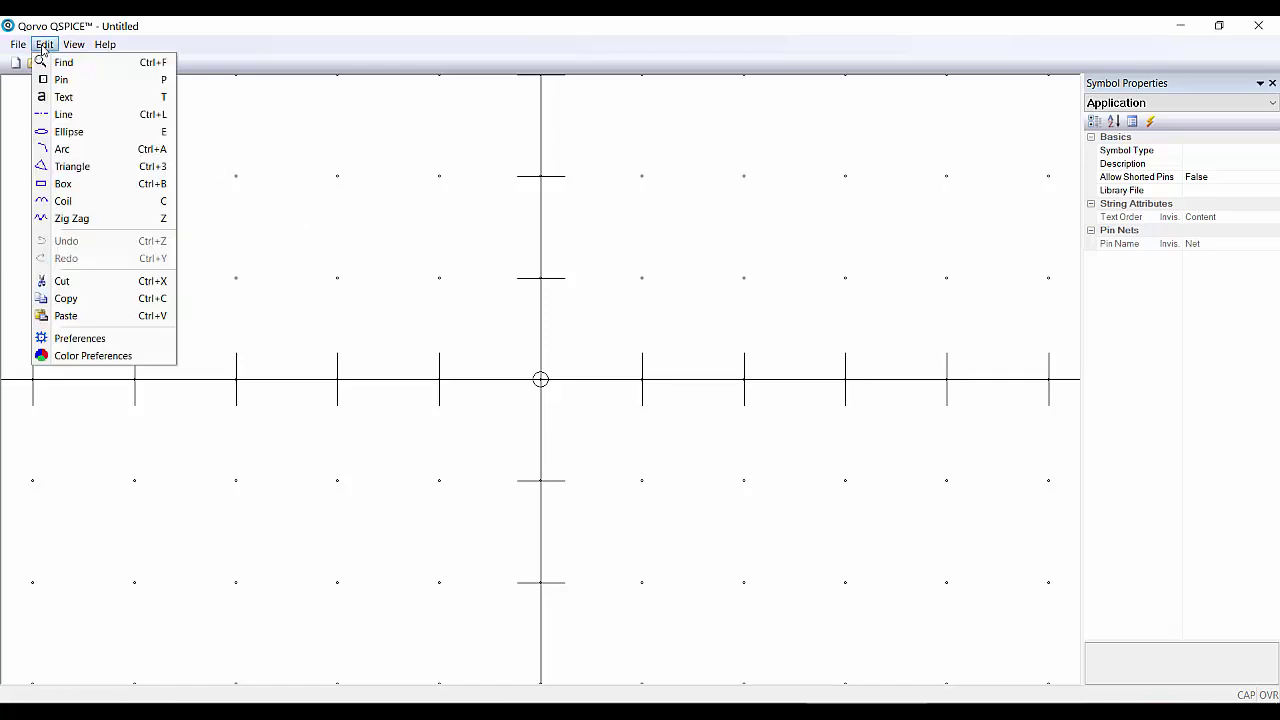
- Paste the subcircuit netlist and autogenerate the ONESHOT symbol with Include Entire File ticked
{"action": "left_click", "coordinate": [86, 316]}
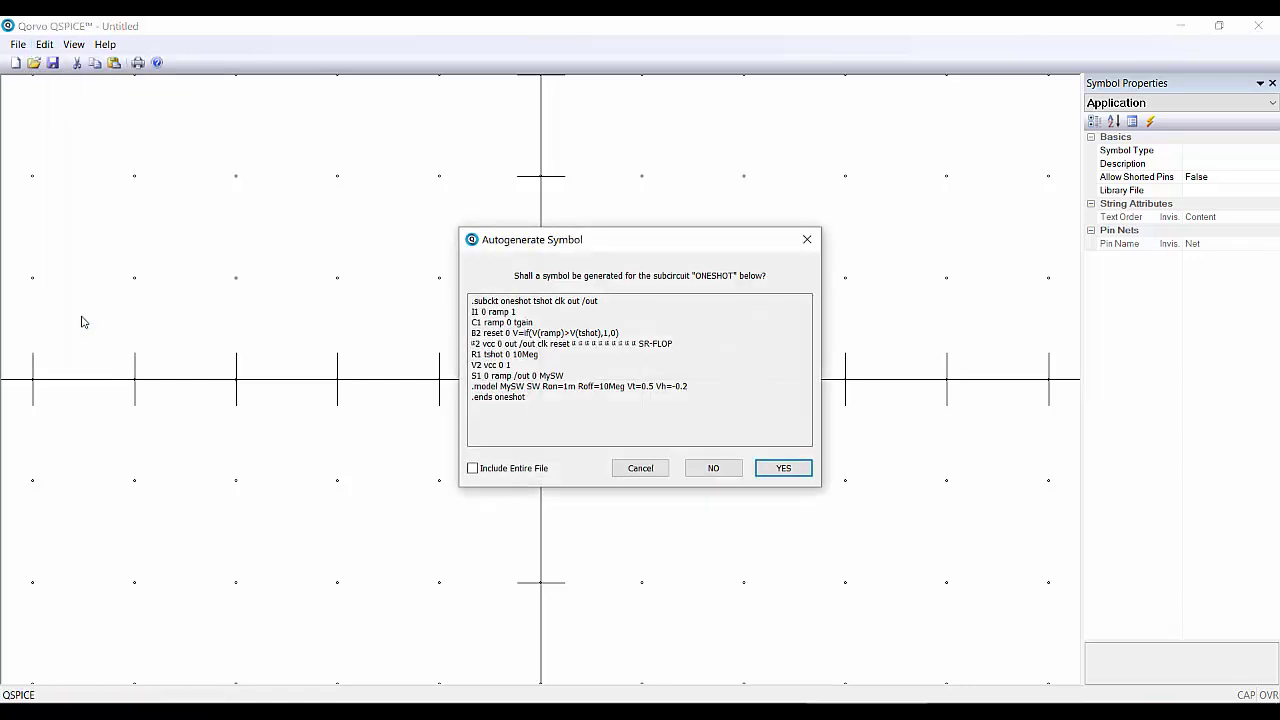
{"action": "left_click", "coordinate": [475, 470]}
{"action": "left_click", "coordinate": [783, 468]}
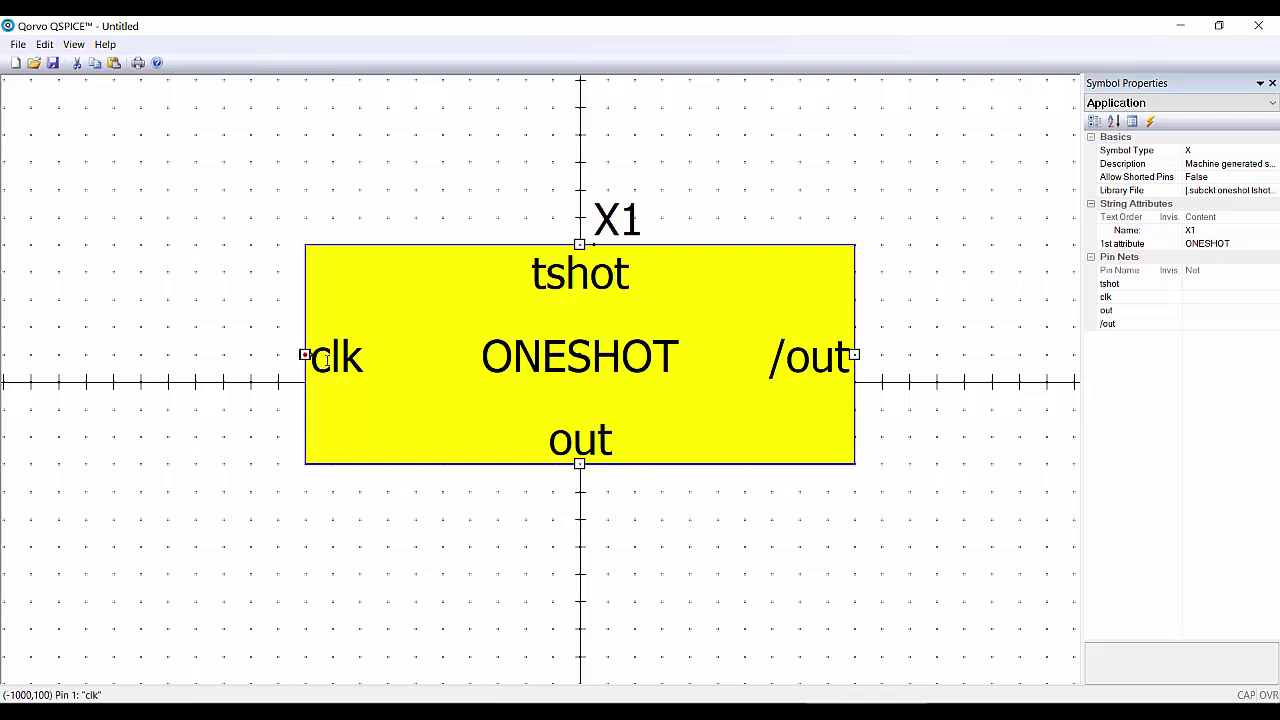
- Move the clk, tshot and /out pins on the ONESHOT box and widen Symbol Properties
{"action": "left_click_drag", "start_coordinate": [322, 361], "coordinate": [359, 298]}
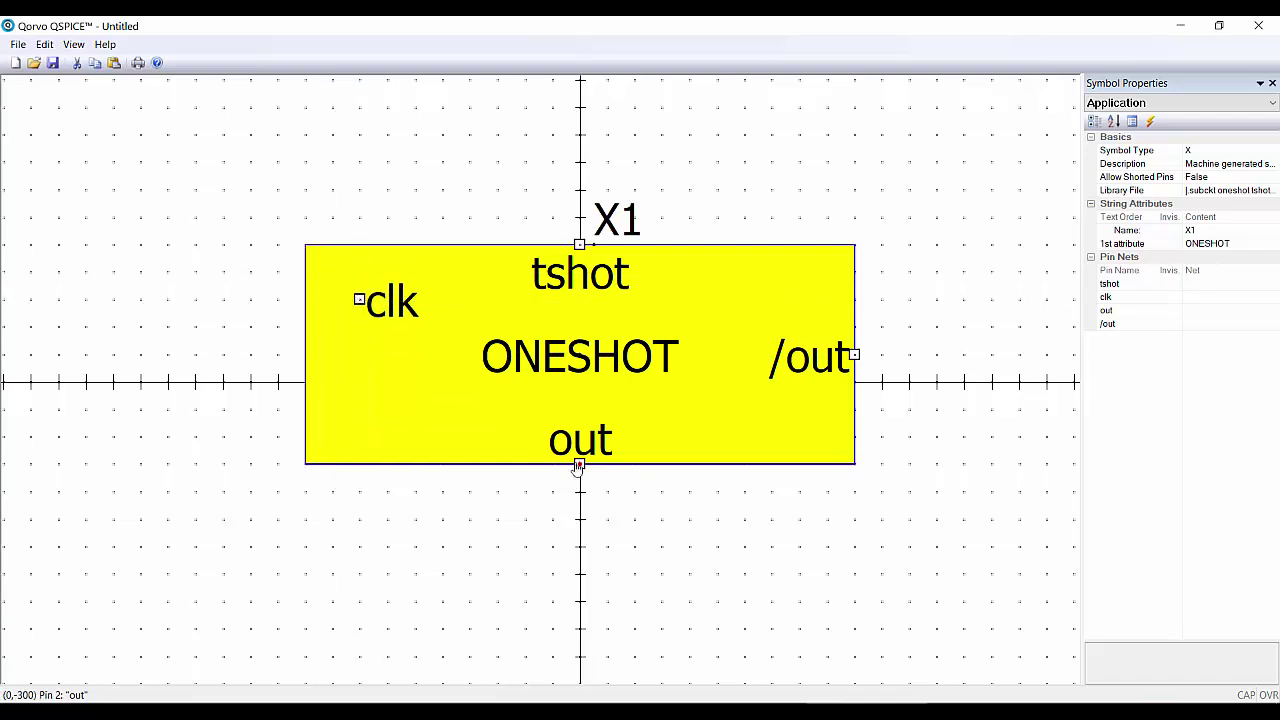
{"action": "mouse_move", "coordinate": [578, 468]}
{"action": "left_mouse_down"}
{"action": "mouse_move", "coordinate": [497, 463]}
{"action": "mouse_move", "coordinate": [580, 463]}
{"action": "left_mouse_up"}
{"action": "left_click_drag", "start_coordinate": [580, 244], "coordinate": [826, 269]}
{"action": "left_click", "coordinate": [552, 271]}
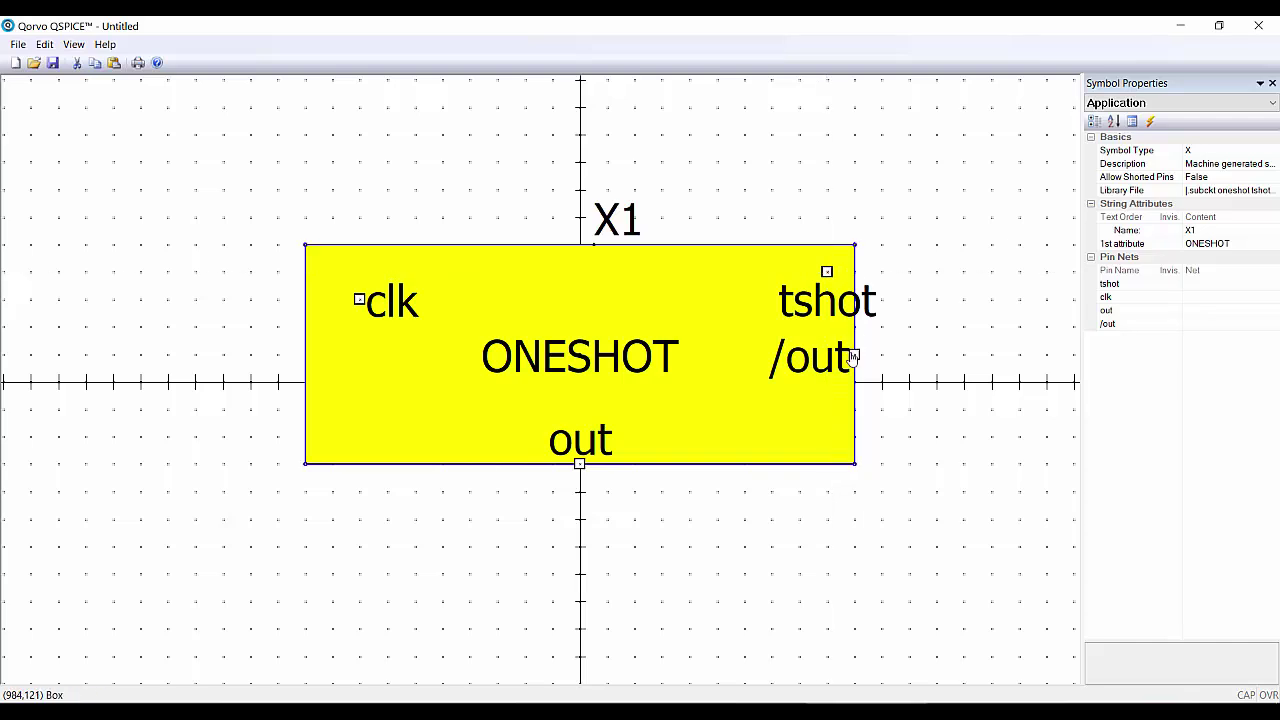
{"action": "left_click_drag", "start_coordinate": [852, 356], "coordinate": [850, 381]}
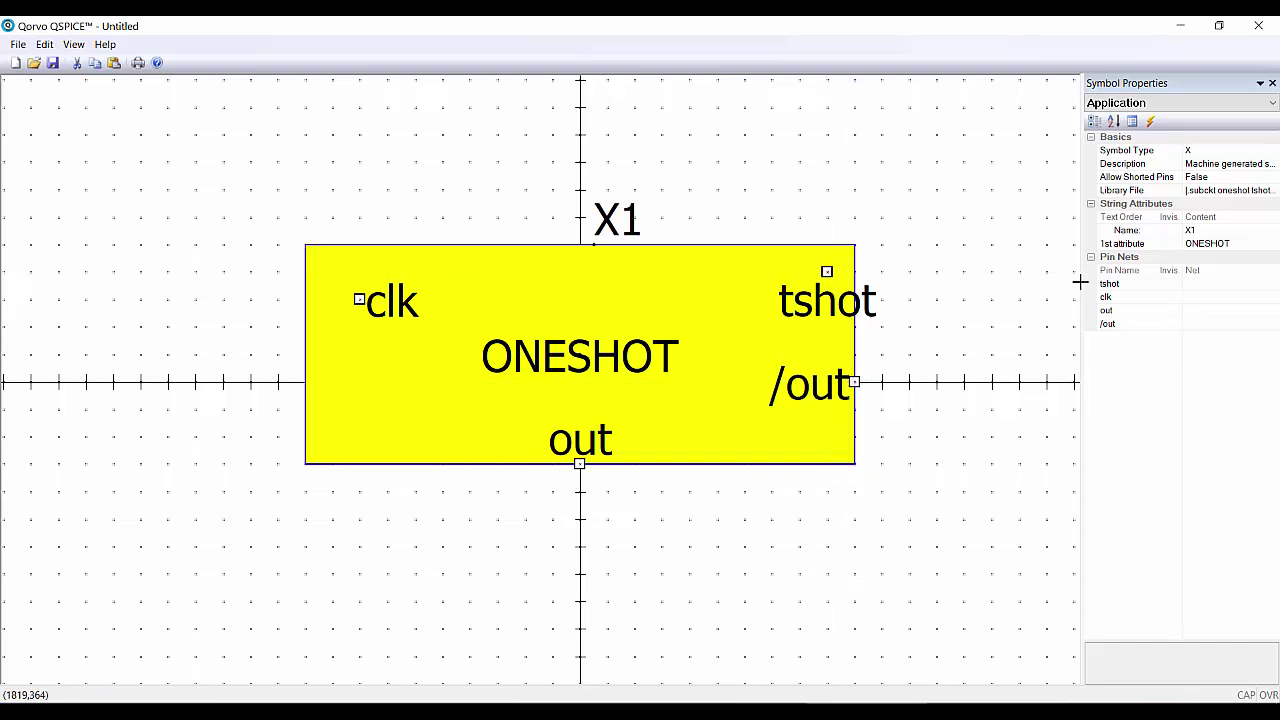
{"action": "left_click_drag", "start_coordinate": [1080, 282], "coordinate": [946, 286]}
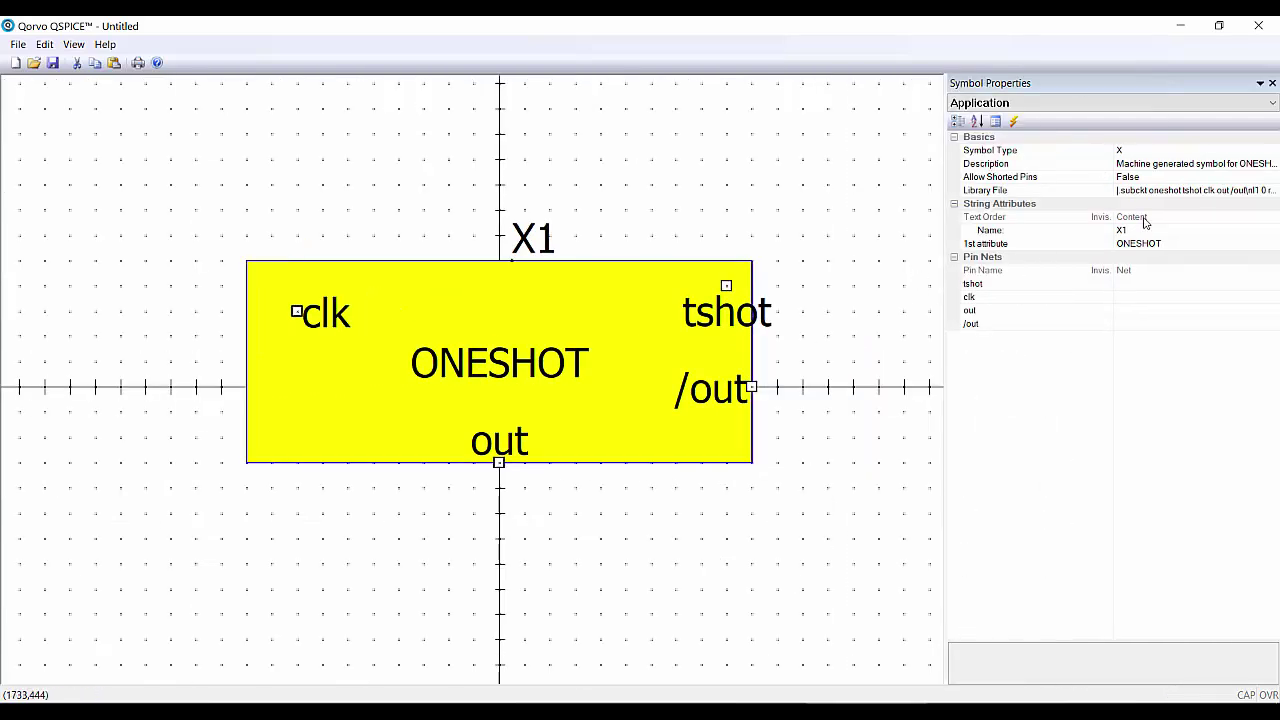
{"action": "left_click", "coordinate": [1148, 167]}
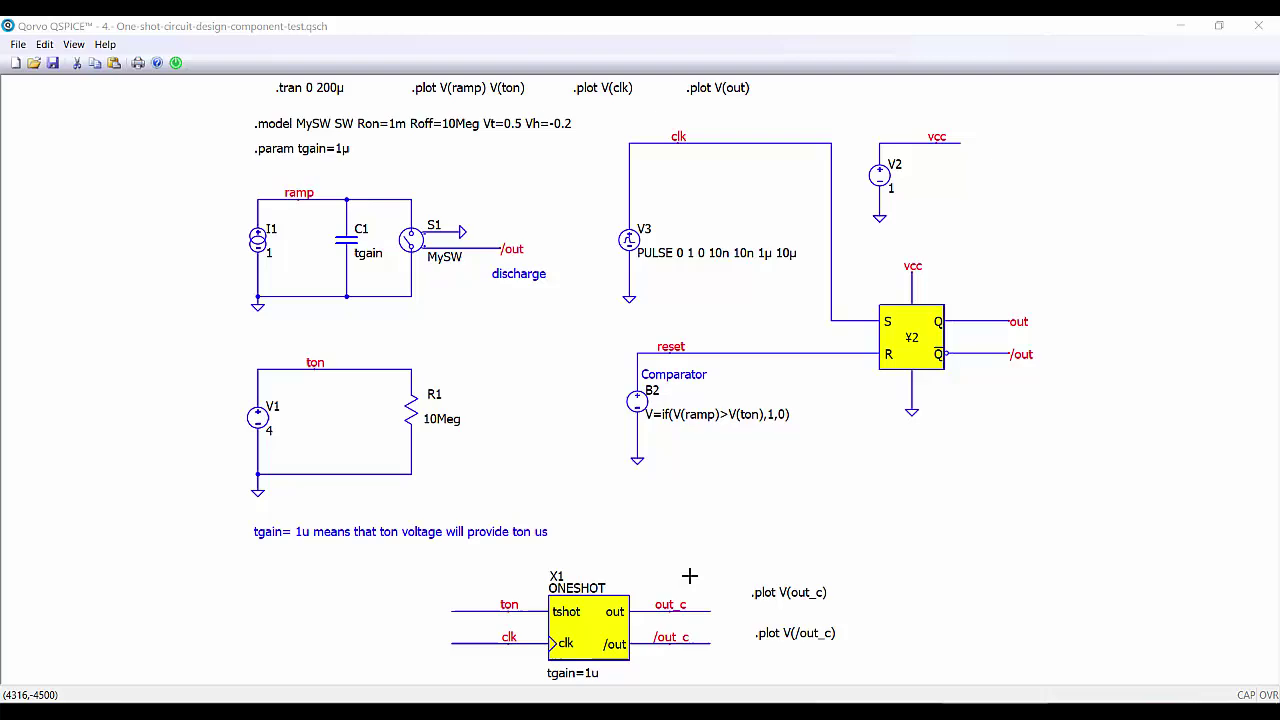
- Simulate the component-test schematic that uses the ONESHOT symbol
{"action": "left_click", "coordinate": [175, 63]}
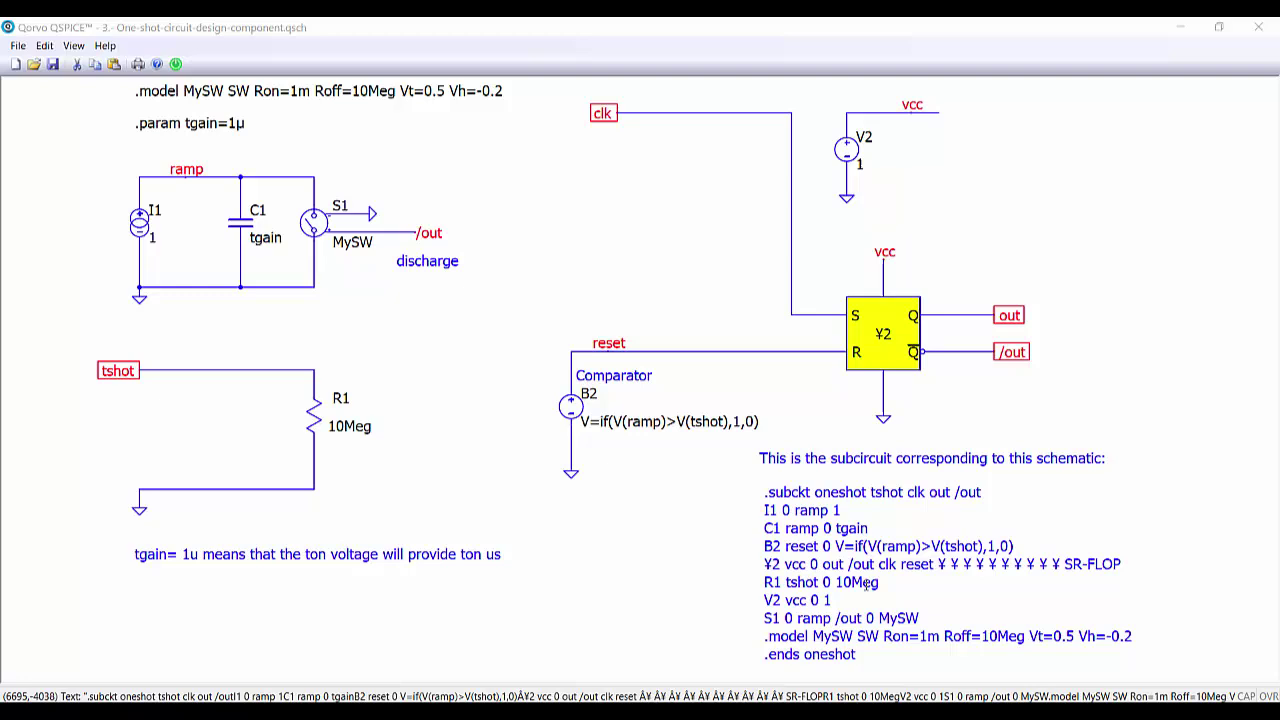
- Copy the .subckt oneshot netlist text from the schematic
{"action": "left_click", "coordinate": [855, 593]}
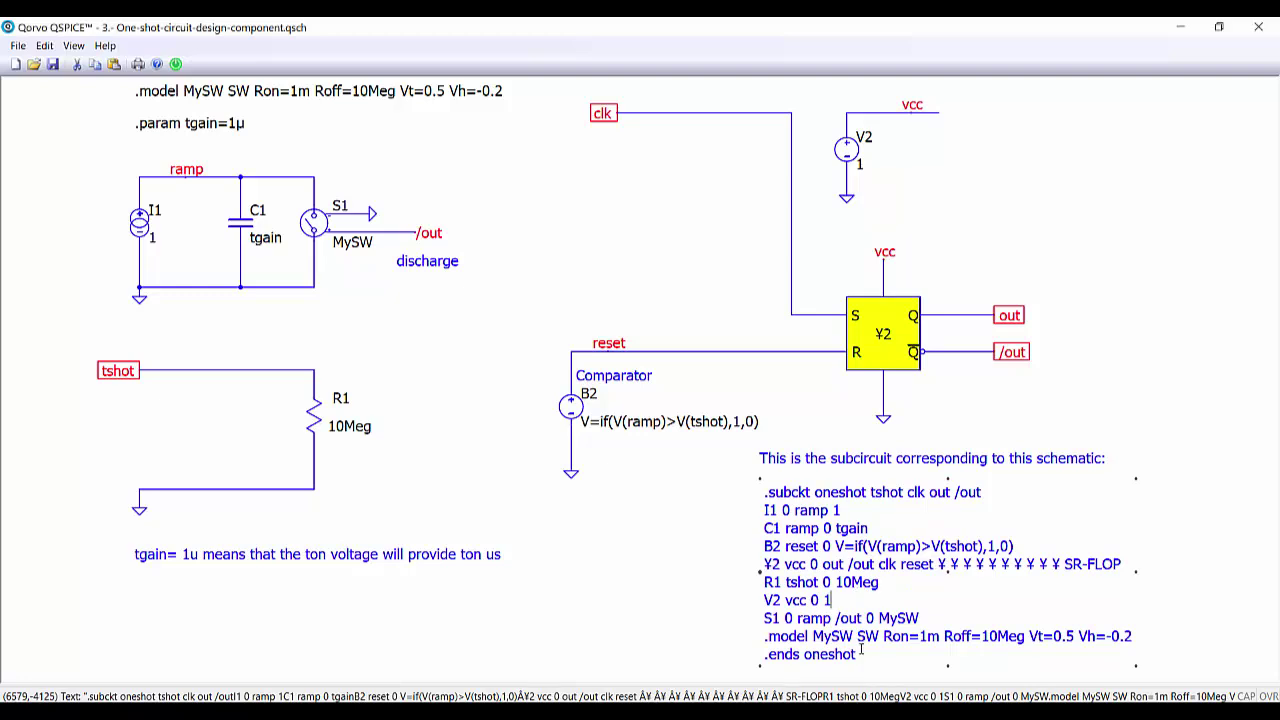
{"action": "left_click_drag", "start_coordinate": [858, 650], "coordinate": [761, 491]}
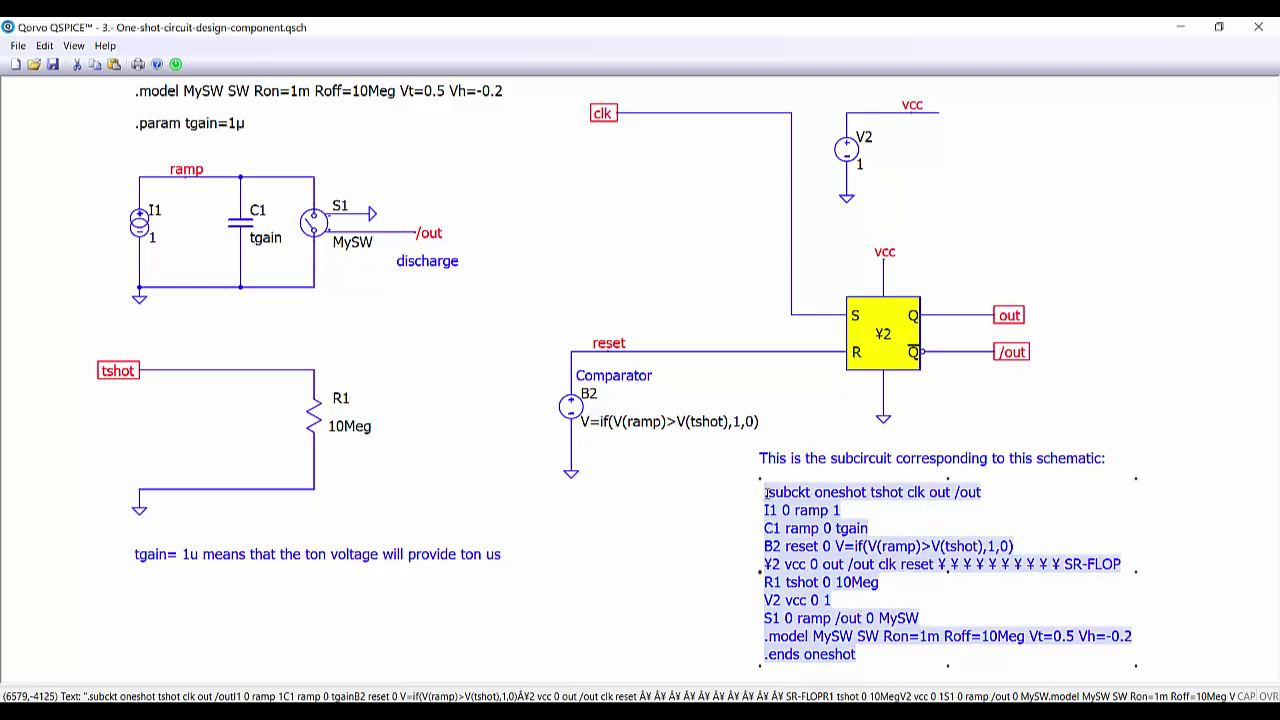
{"action": "right_click", "coordinate": [764, 496]}
{"action": "left_click", "coordinate": [802, 409]}
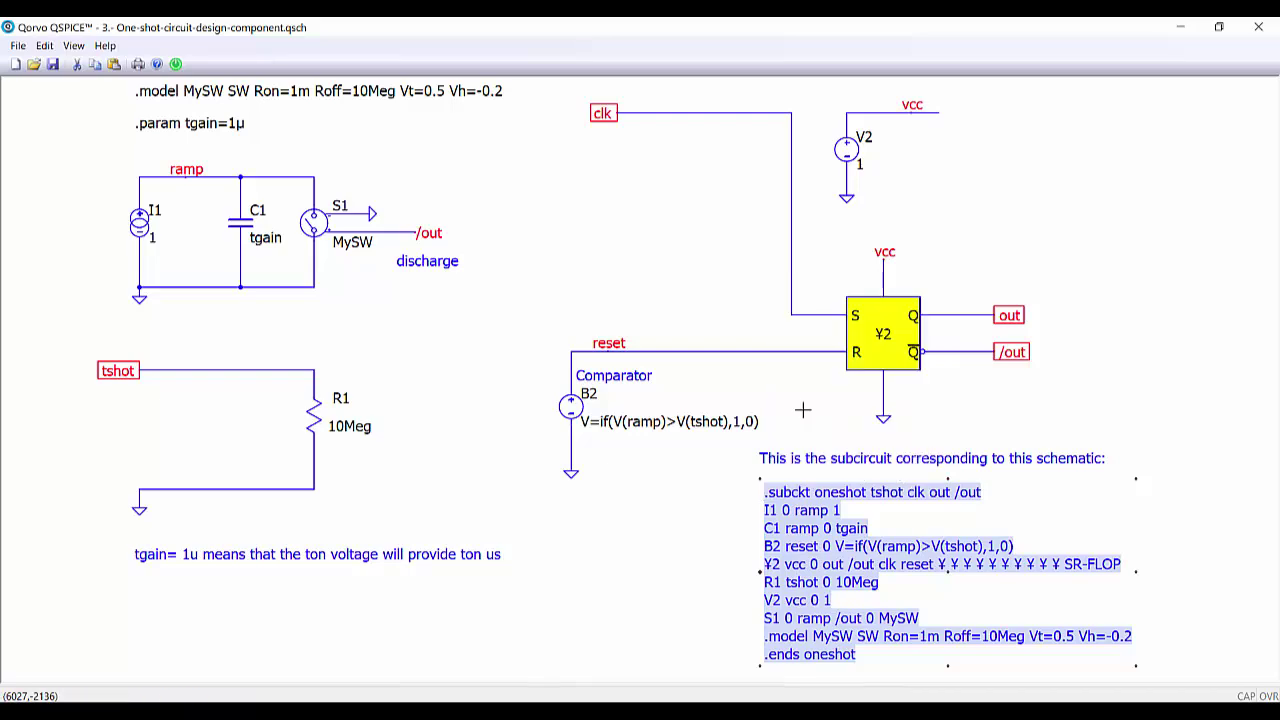
- Paste it into a new symbol, autogenerating ONESHOT with Include Entire File, and place it
{"action": "left_click", "coordinate": [17, 47]}
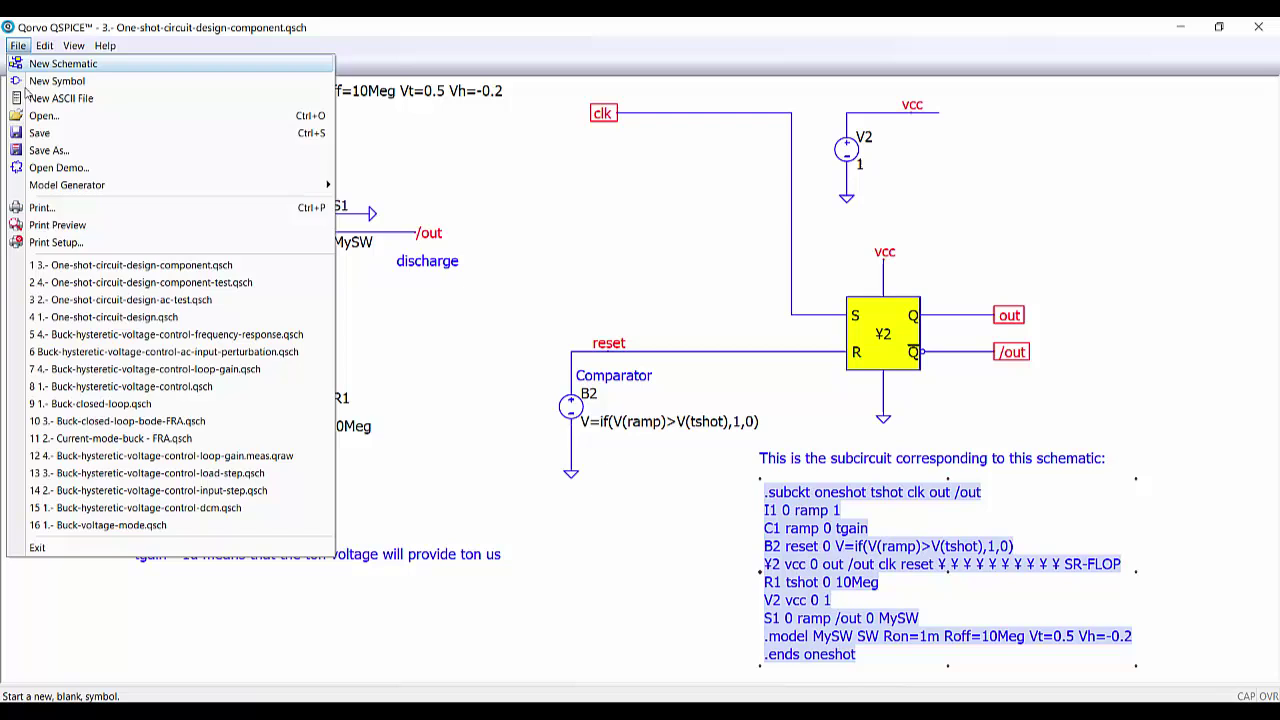
{"action": "left_click", "coordinate": [57, 83]}
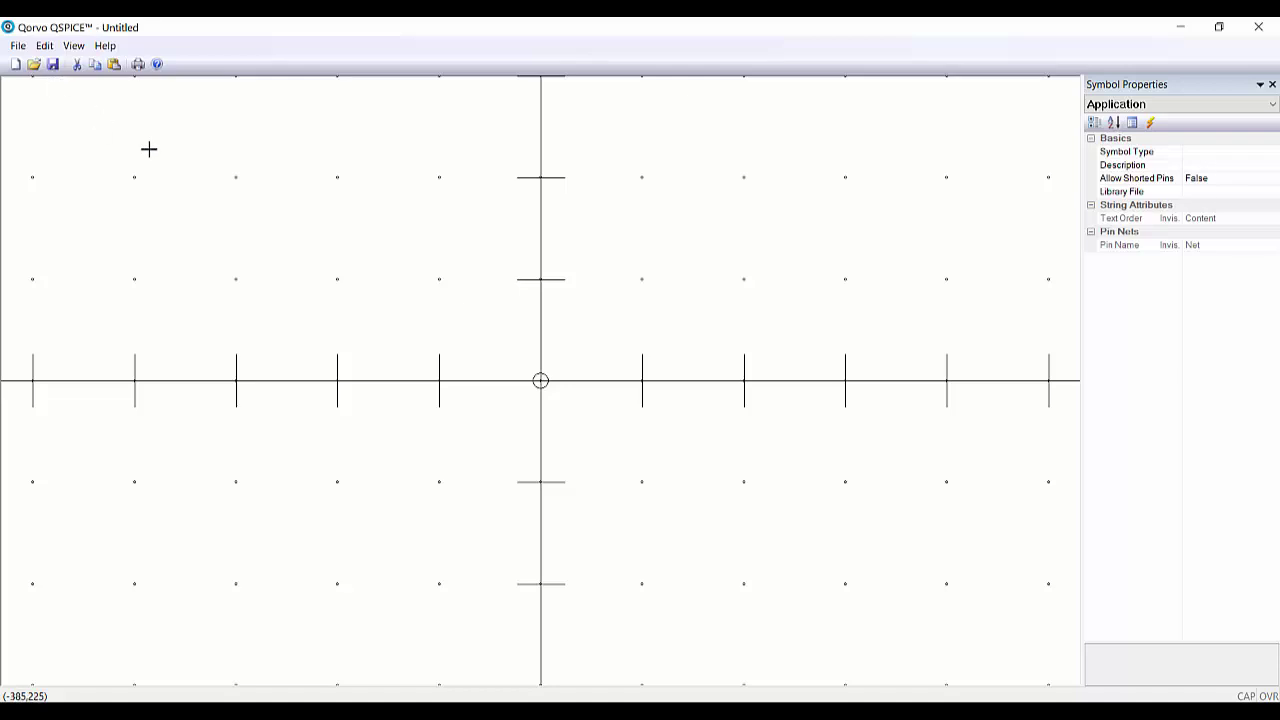
{"action": "left_click", "coordinate": [44, 46]}
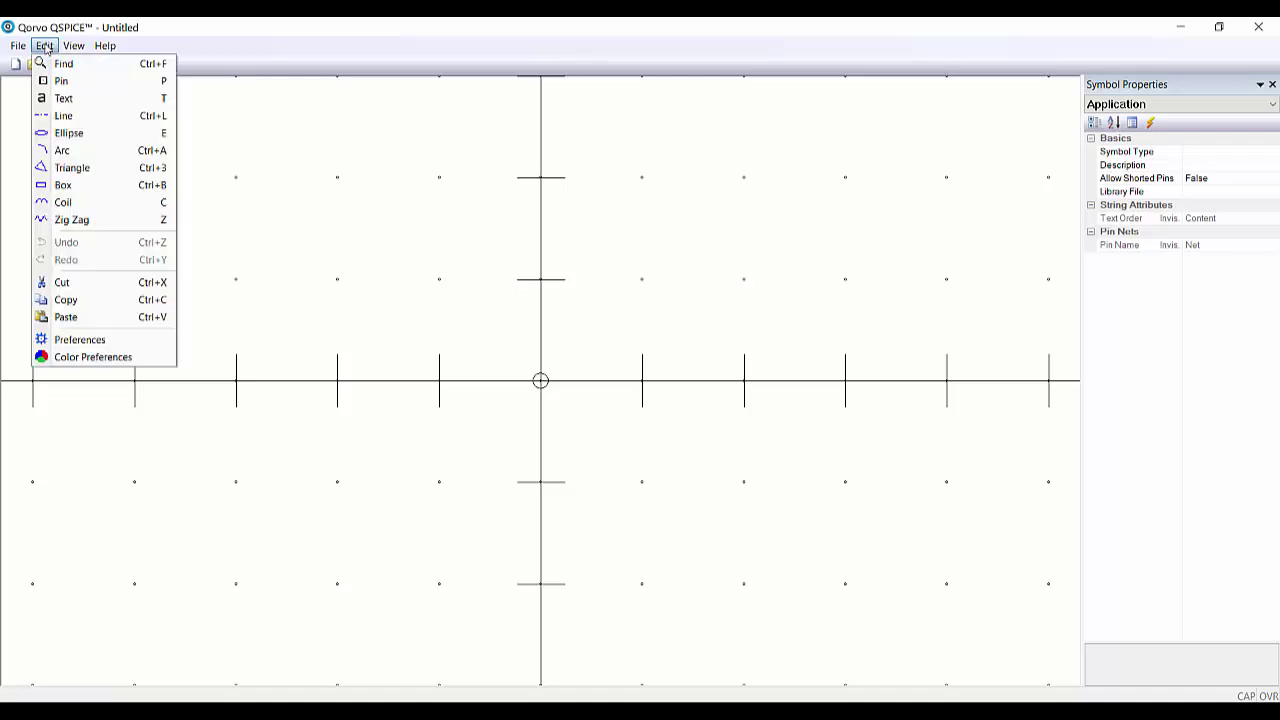
{"action": "left_click", "coordinate": [88, 318]}
{"action": "left_click", "coordinate": [472, 470]}
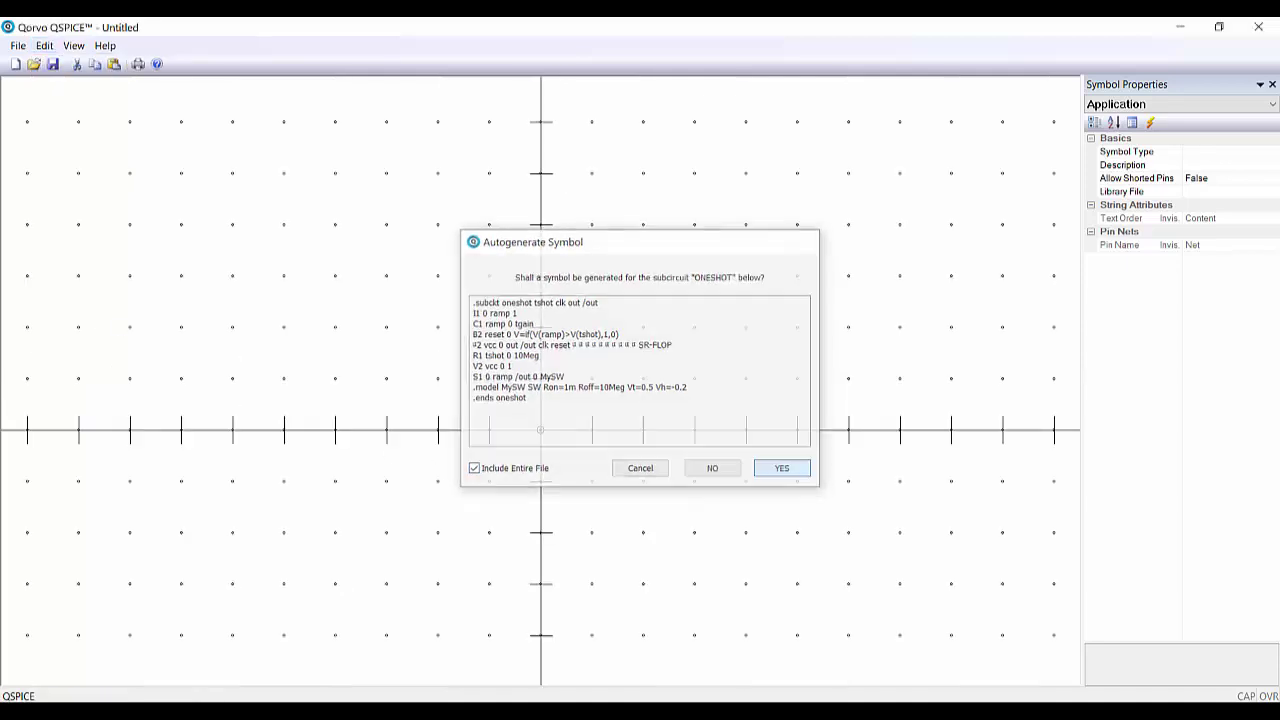
{"action": "left_click", "coordinate": [781, 469]}
{"action": "left_click", "coordinate": [745, 432]}
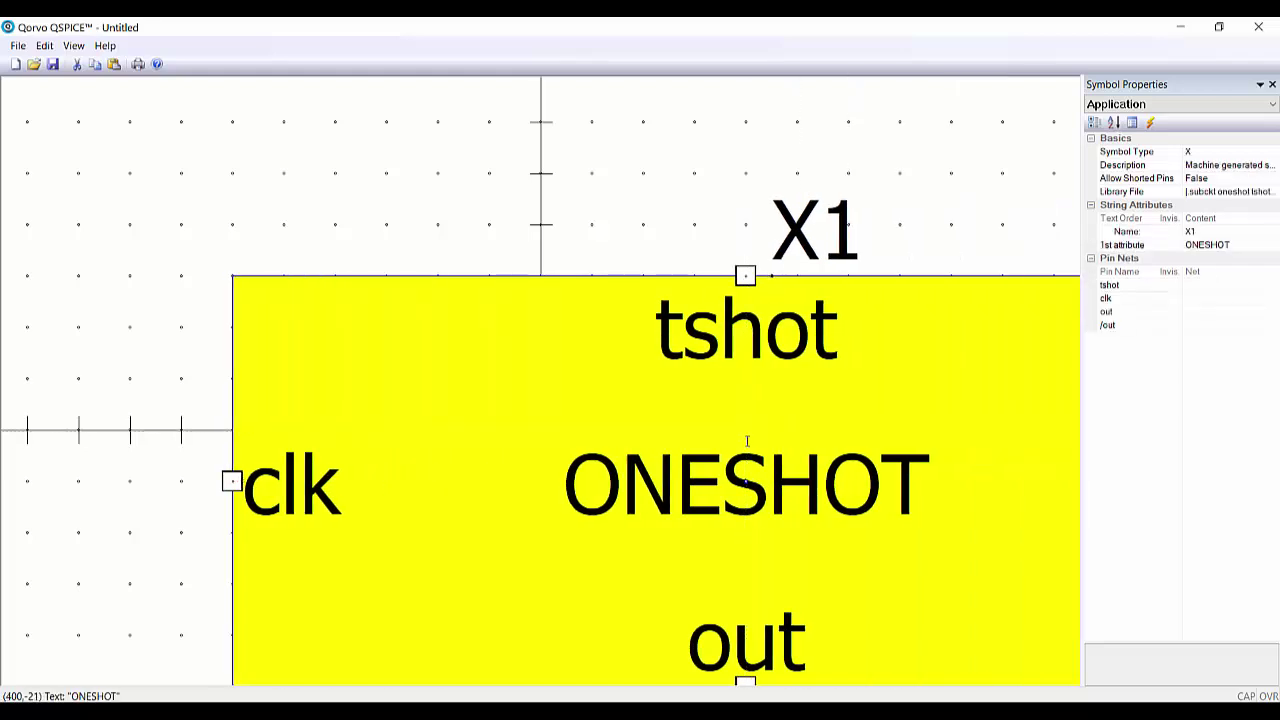
- Replace one-shot.qsym's Library File value with the new netlist copied from the untitled symbol
{"action": "left_click", "coordinate": [1203, 193]}
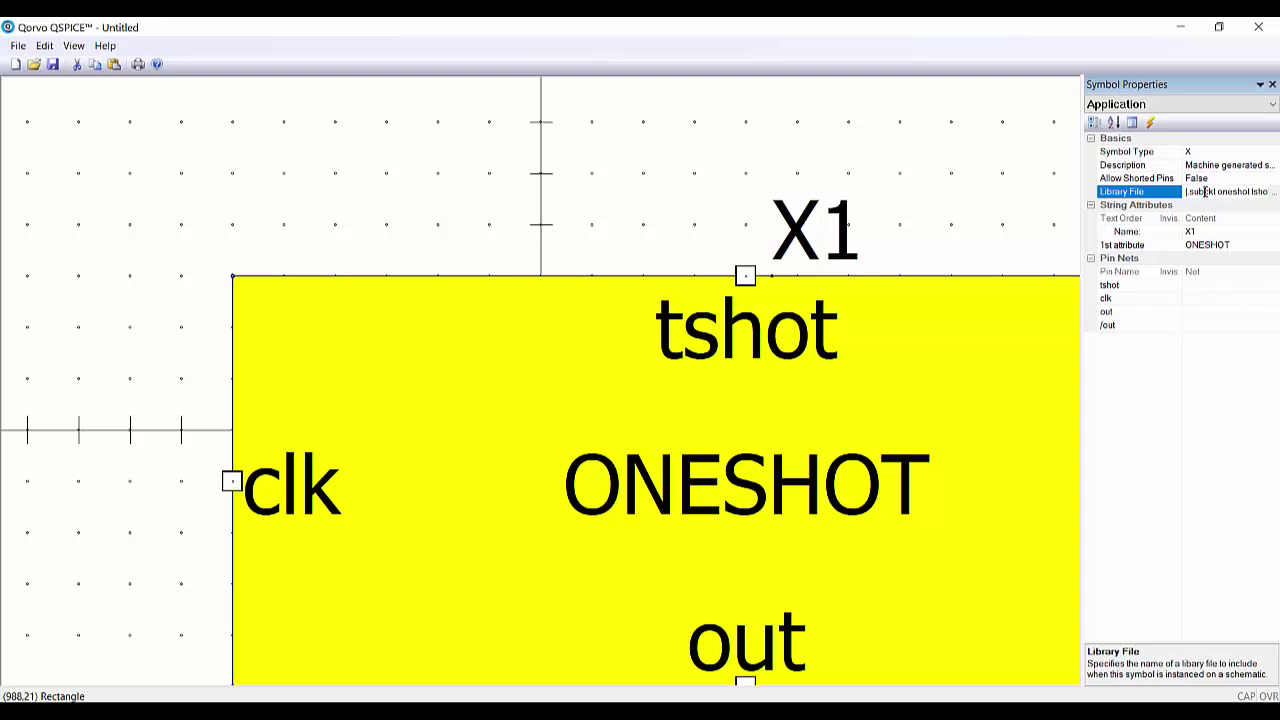
{"action": "left_click", "coordinate": [1205, 192]}
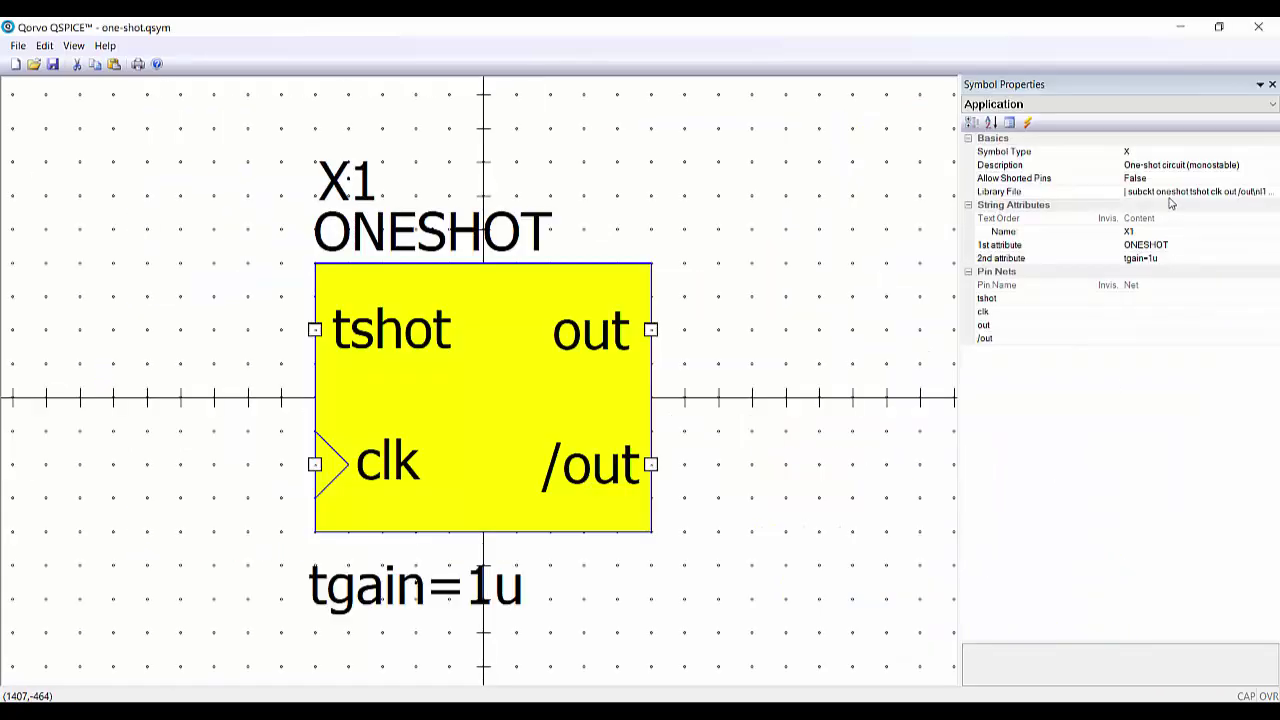
{"action": "left_click", "coordinate": [1170, 192]}
{"action": "left_click", "coordinate": [1170, 192]}
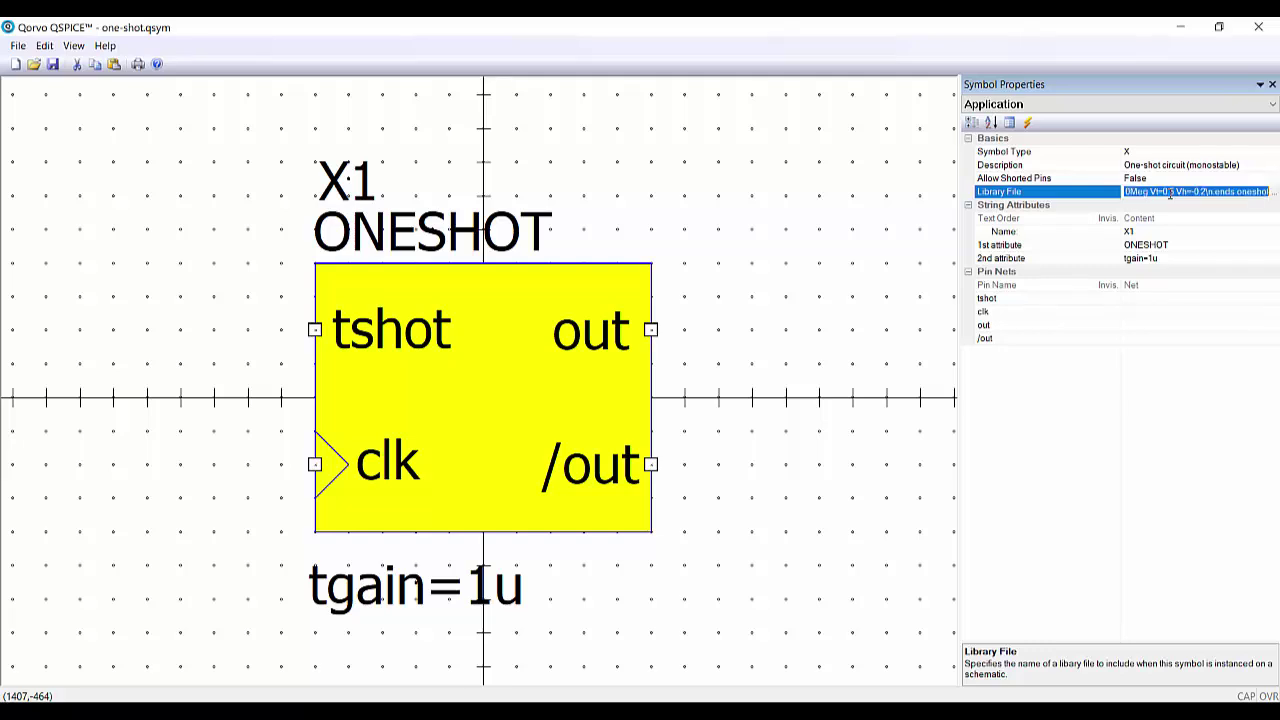
{"action": "key", "text": "Delete"}
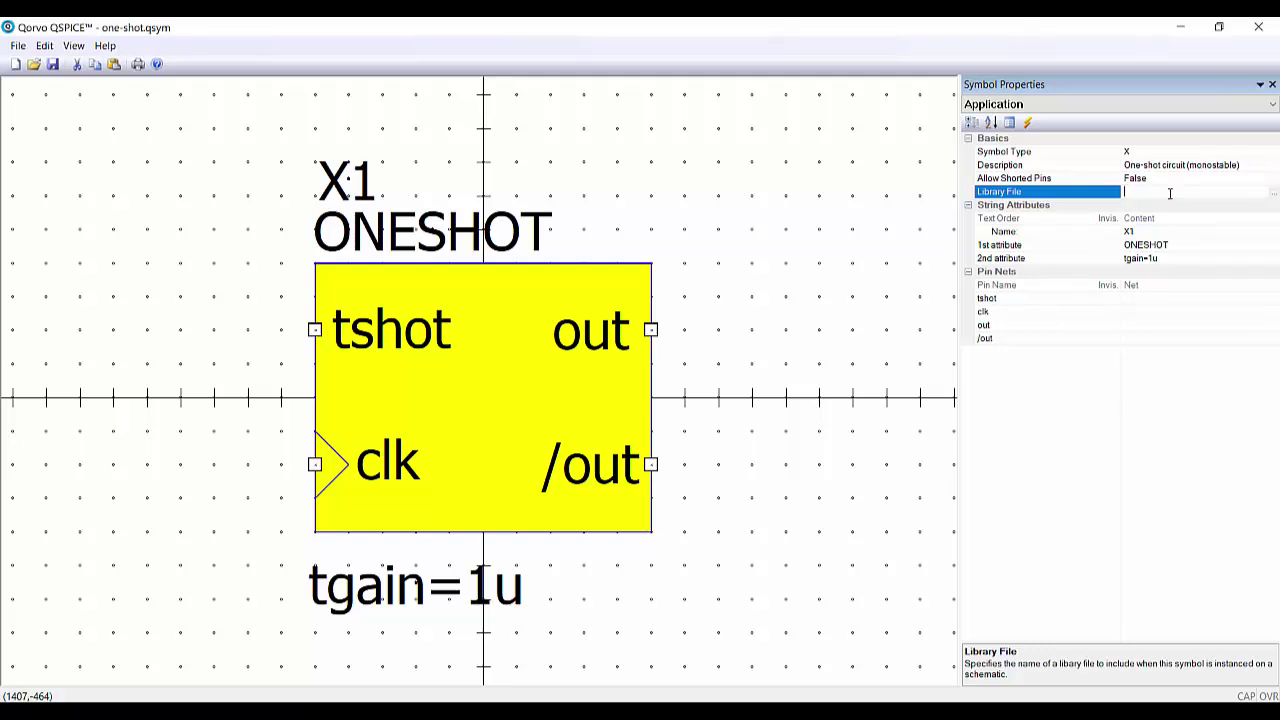
{"action": "key", "text": "ctrl+v"}
{"action": "left_click", "coordinate": [1176, 215]}
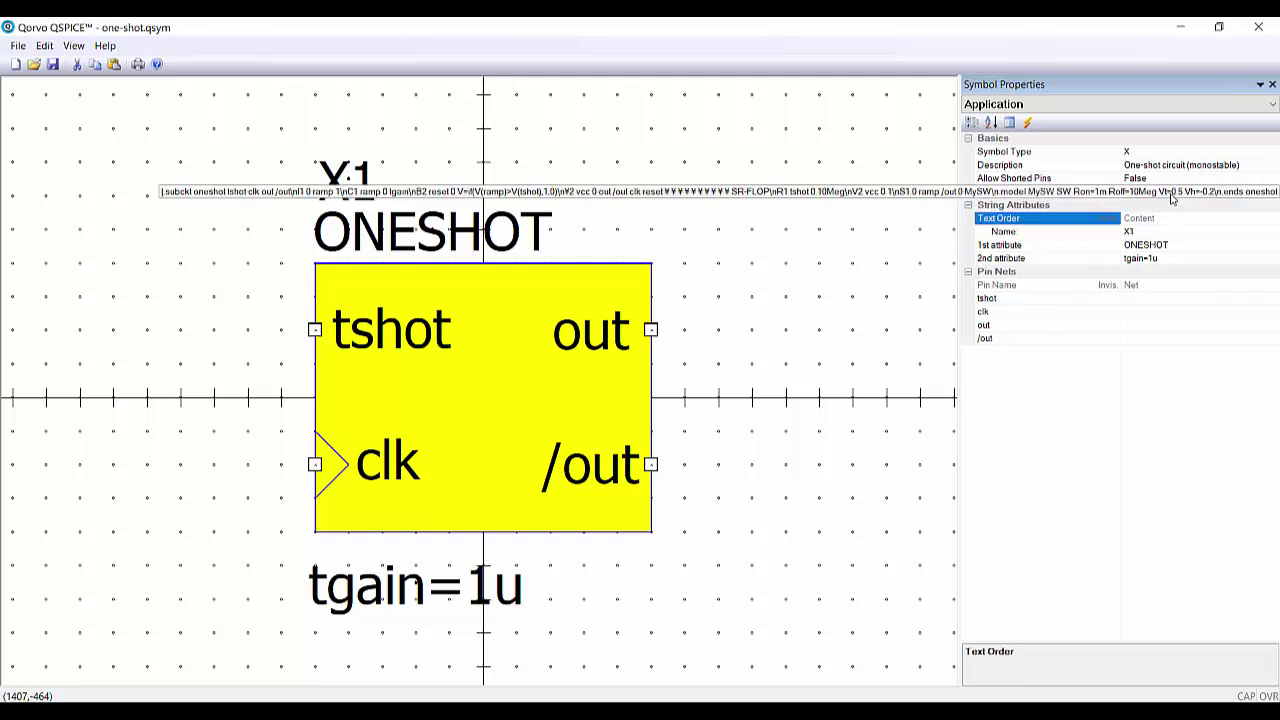